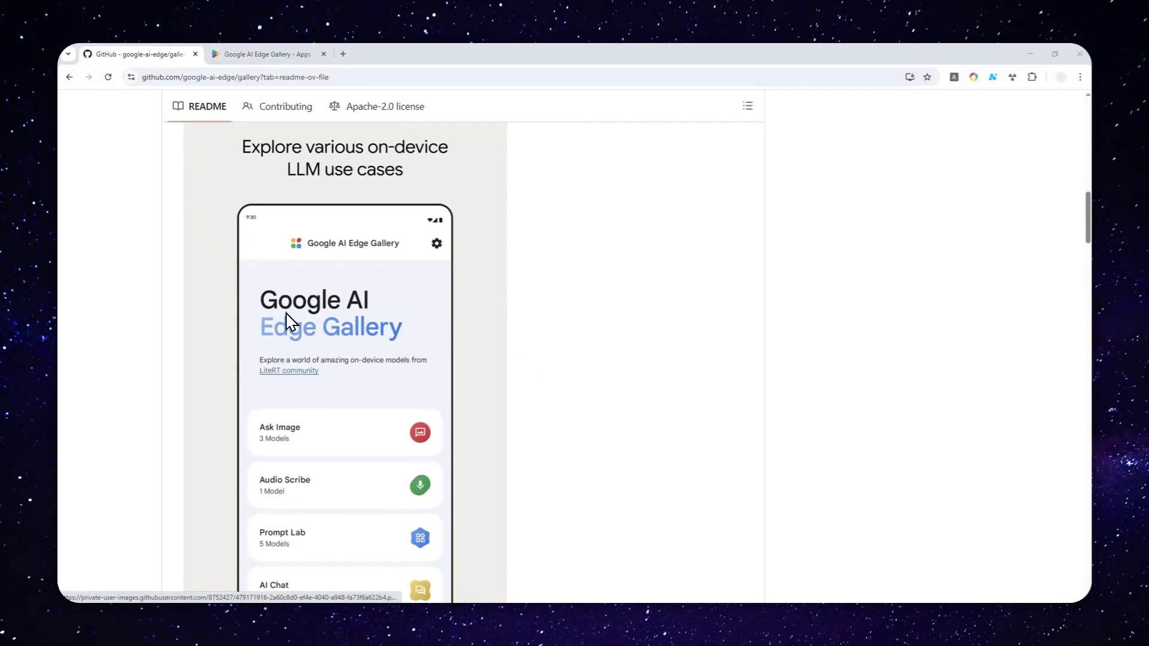
scroll(311, 320, "down", 2)
Read the Google AI Edge Gallery README and its store listing in the browser
scroll(333, 269, "up", 1)
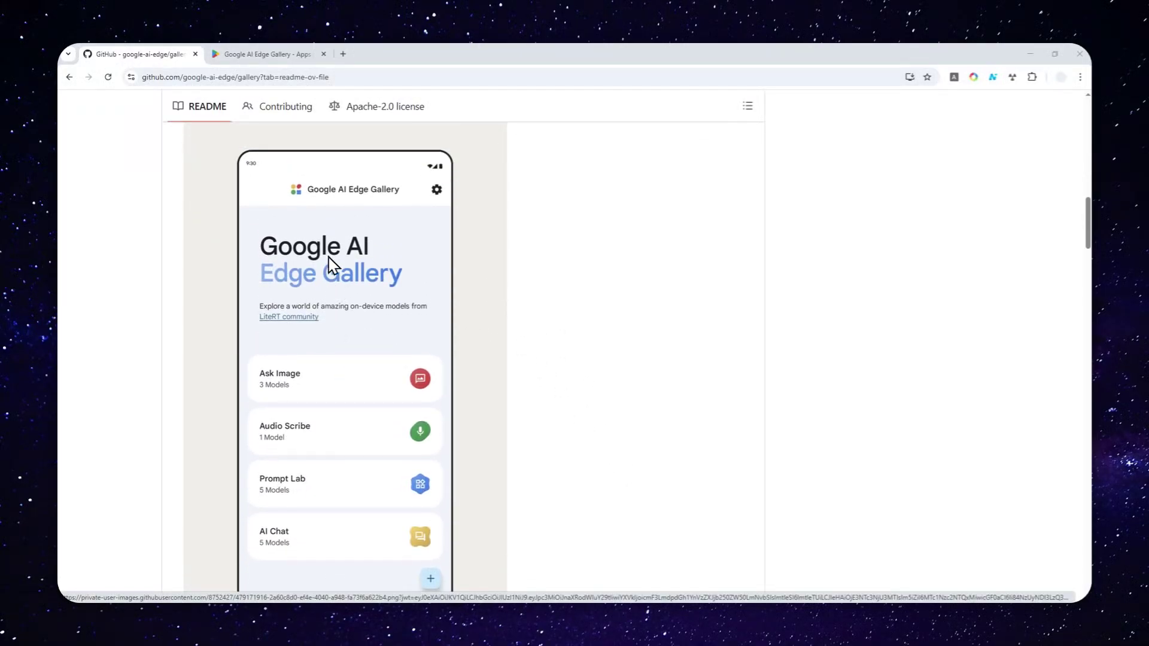
left_click(245, 53)
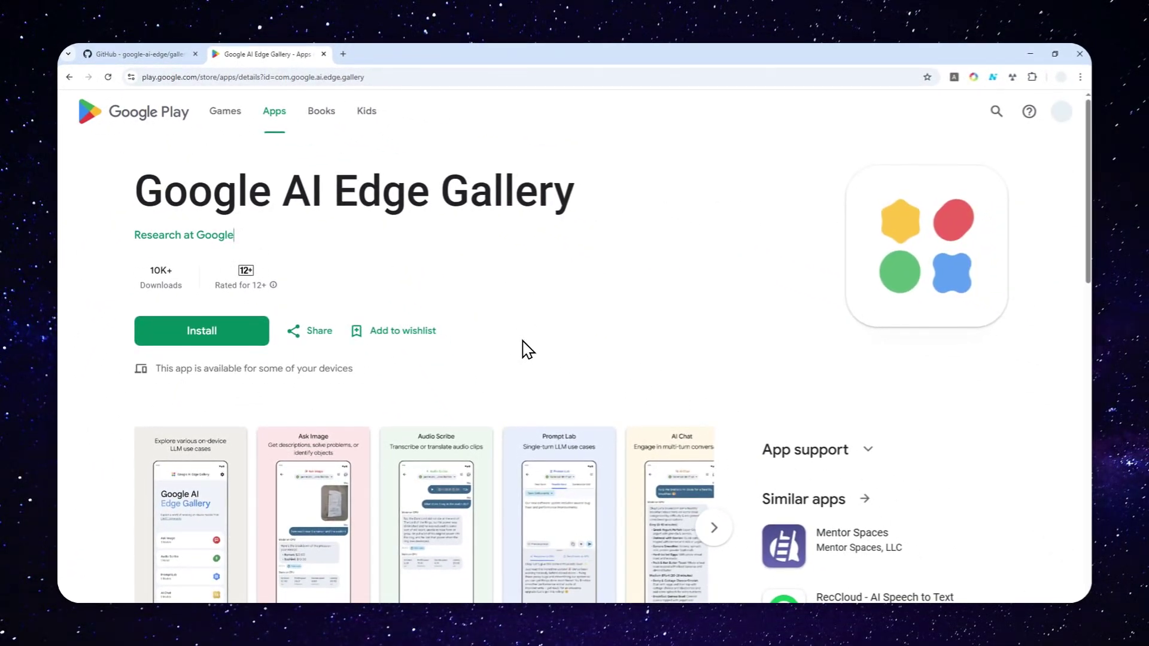
left_click(141, 54)
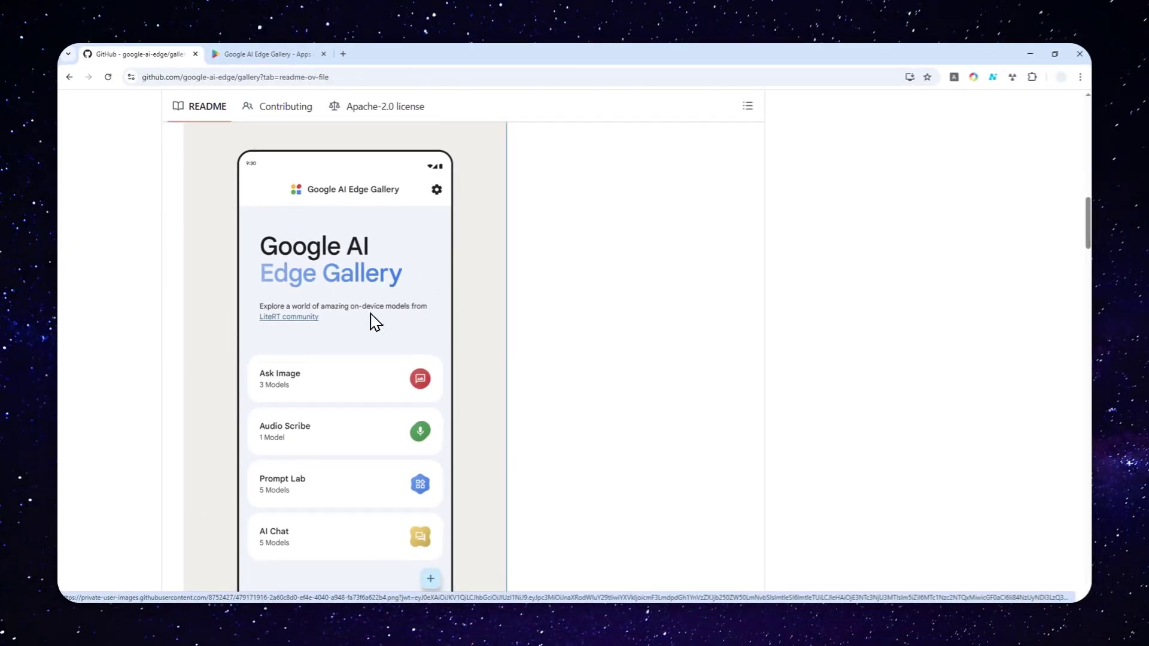
scroll(374, 326, "down", 4)
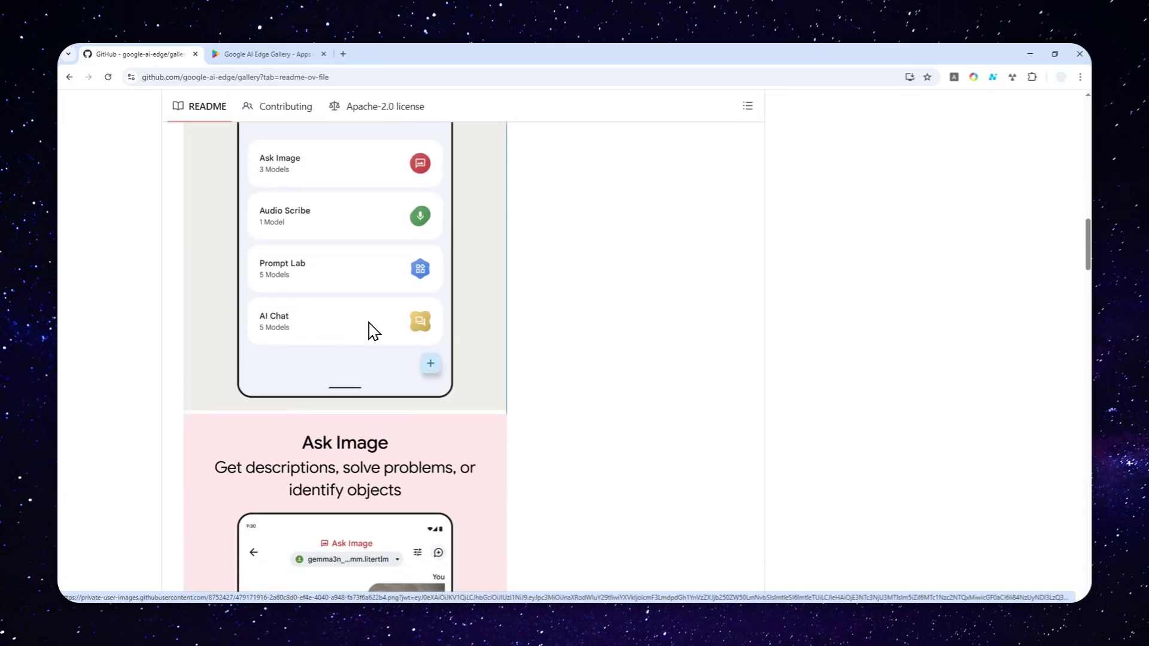
scroll(371, 329, "down", 2)
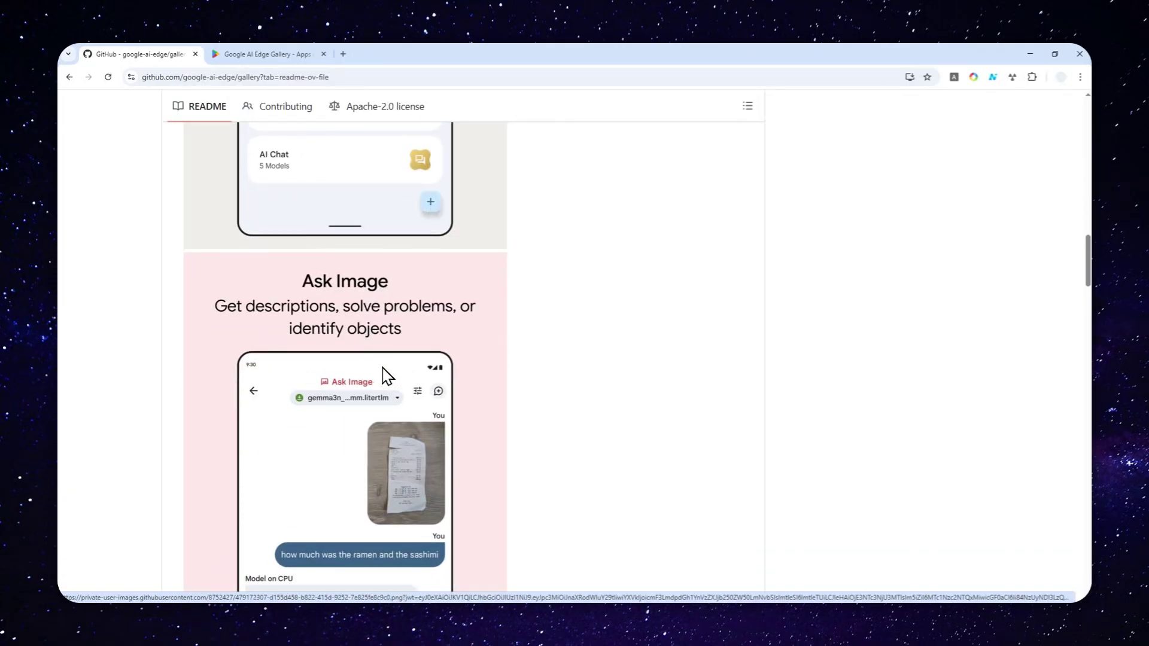
scroll(386, 374, "down", 3)
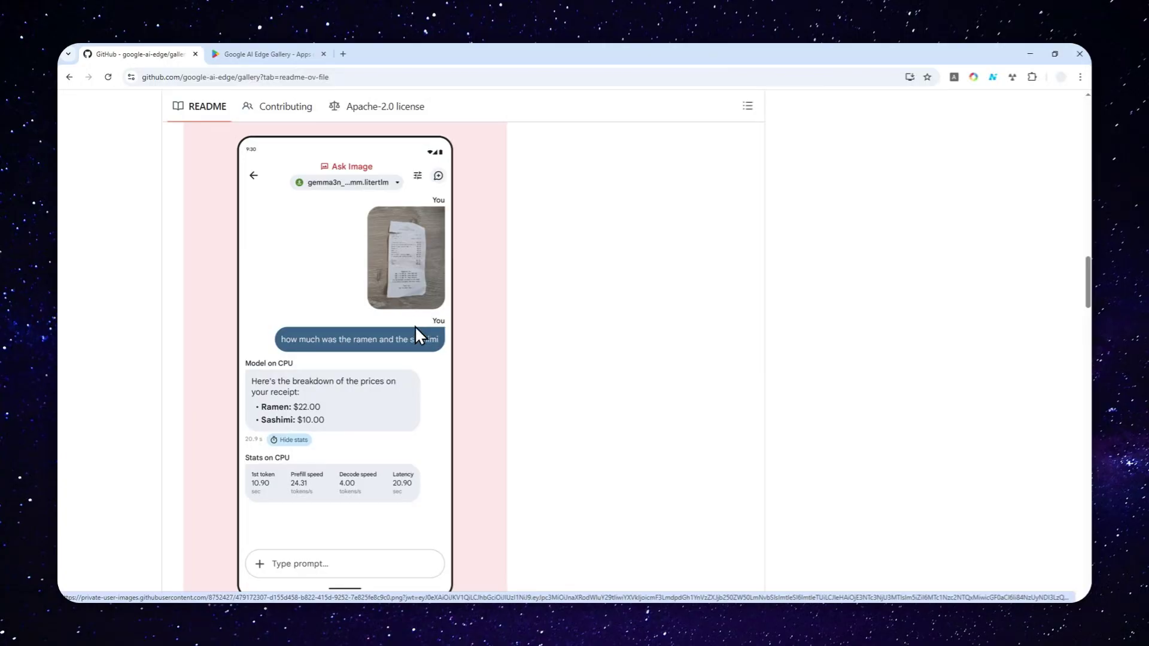
scroll(413, 330, "down", 12)
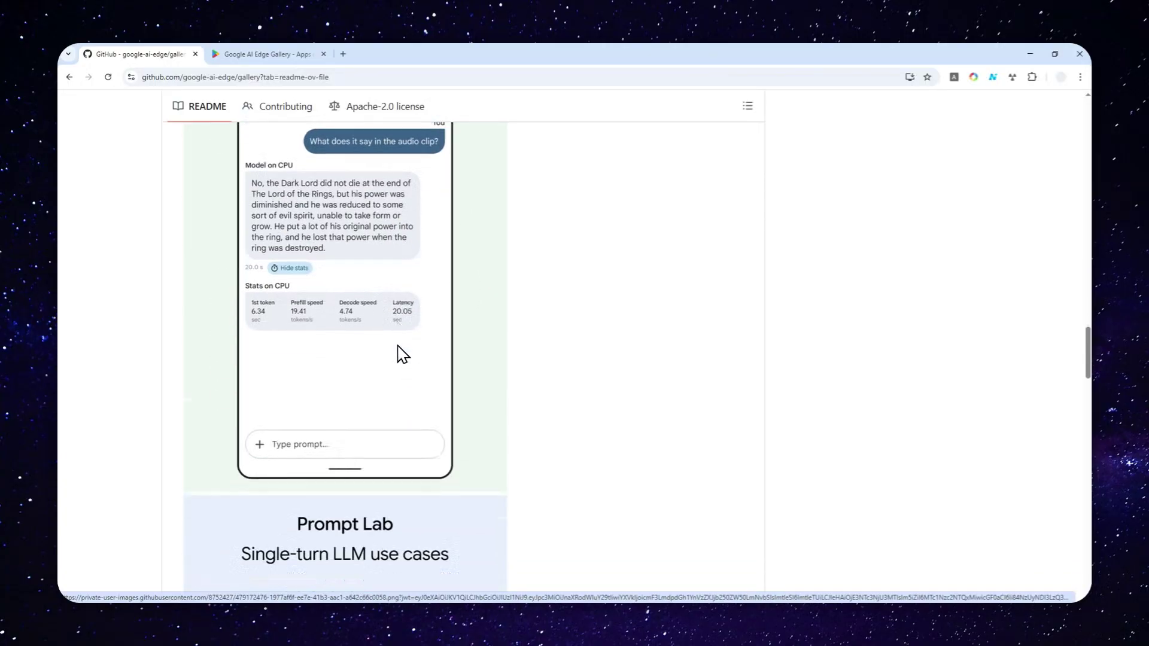
scroll(402, 354, "down", 6)
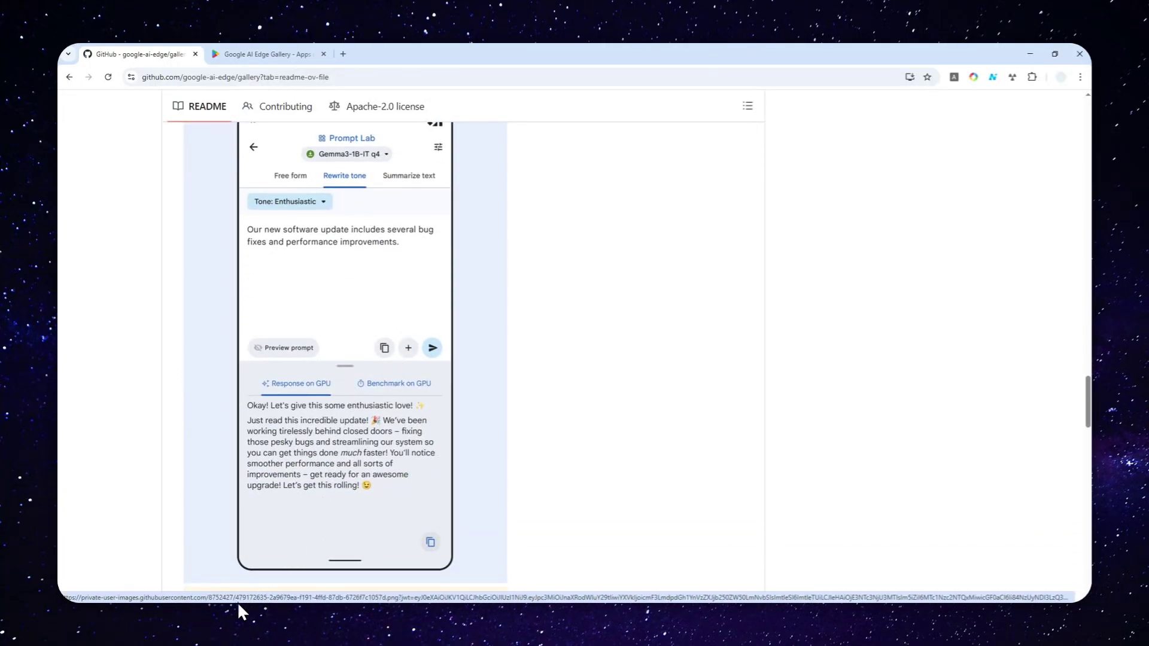
Bring the Android phone emulator forward and launch the Play Store from the app drawer
mouse_move(235, 607)
left_click(288, 554)
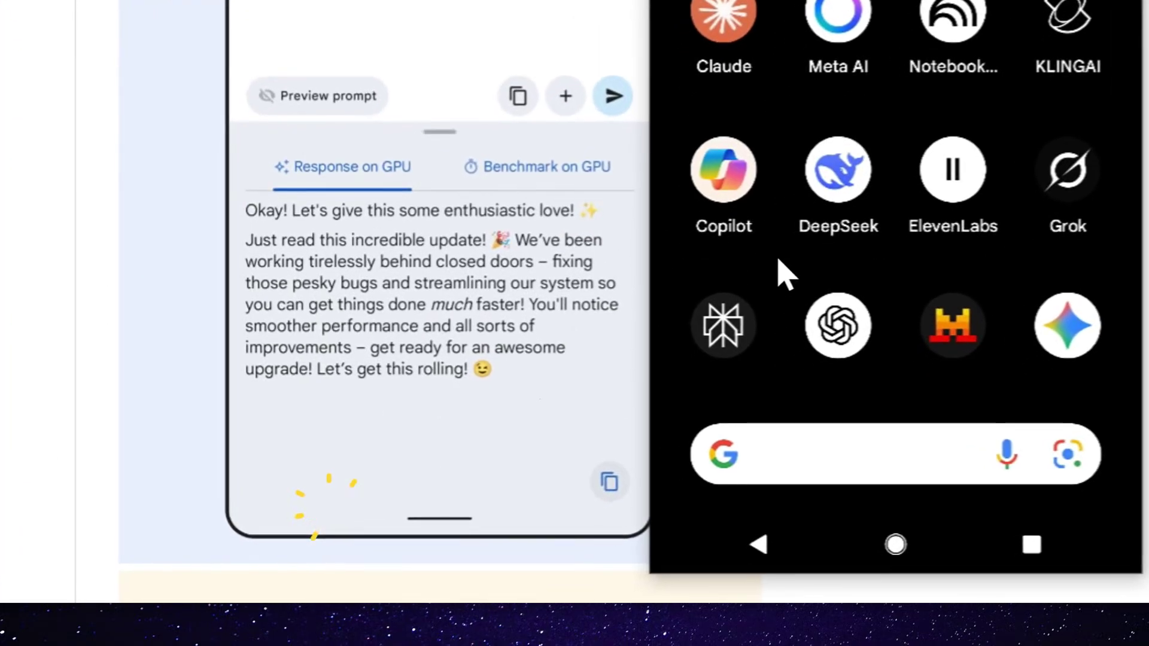
left_click_drag(795, 275, 795, 90)
scroll(849, 72, "down", 10)
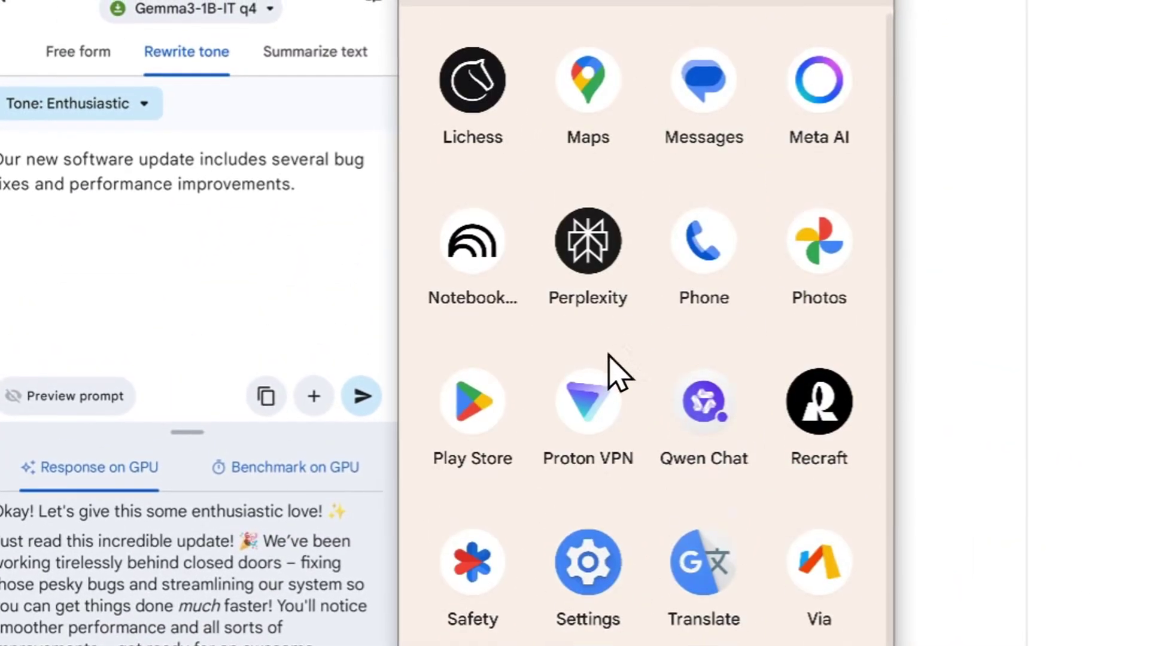
left_click(482, 402)
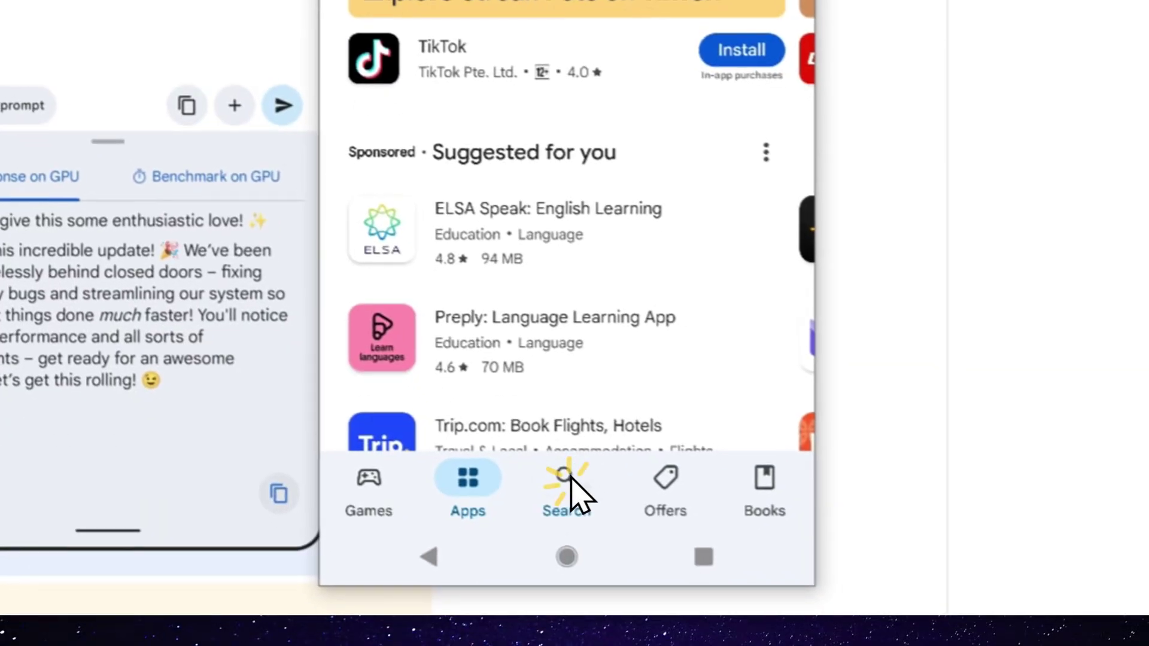
Search the Play Store for 'Google AI Edge Gallery' and install it
left_click(648, 645)
left_click(588, 0)
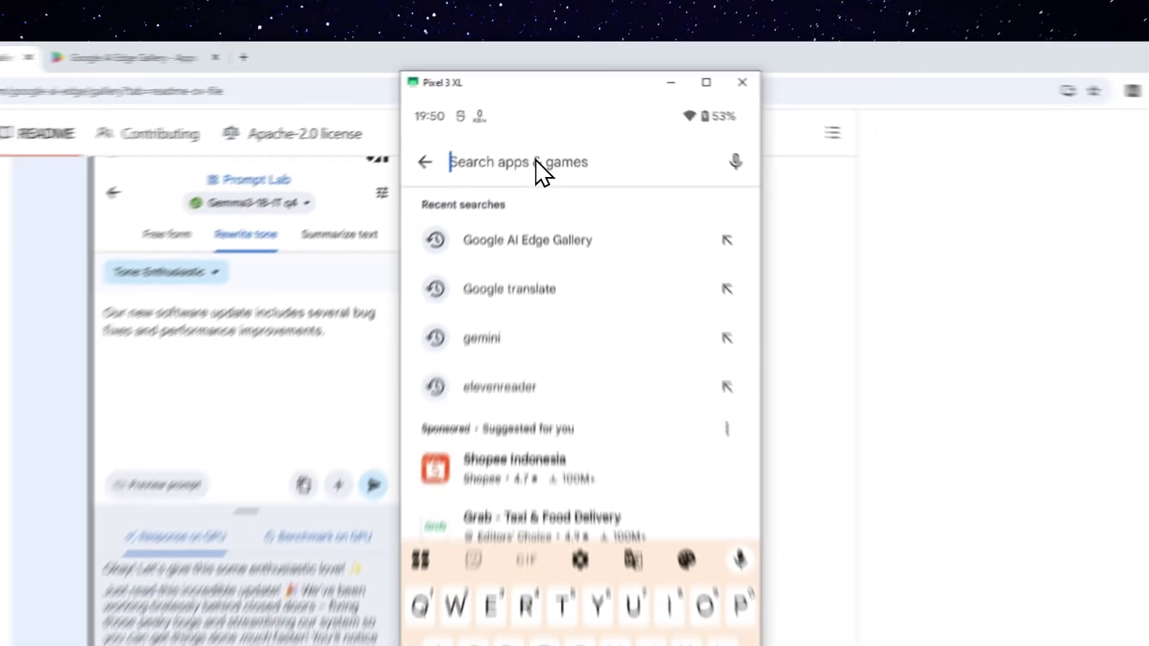
type("Go")
type("ogle AI Edg")
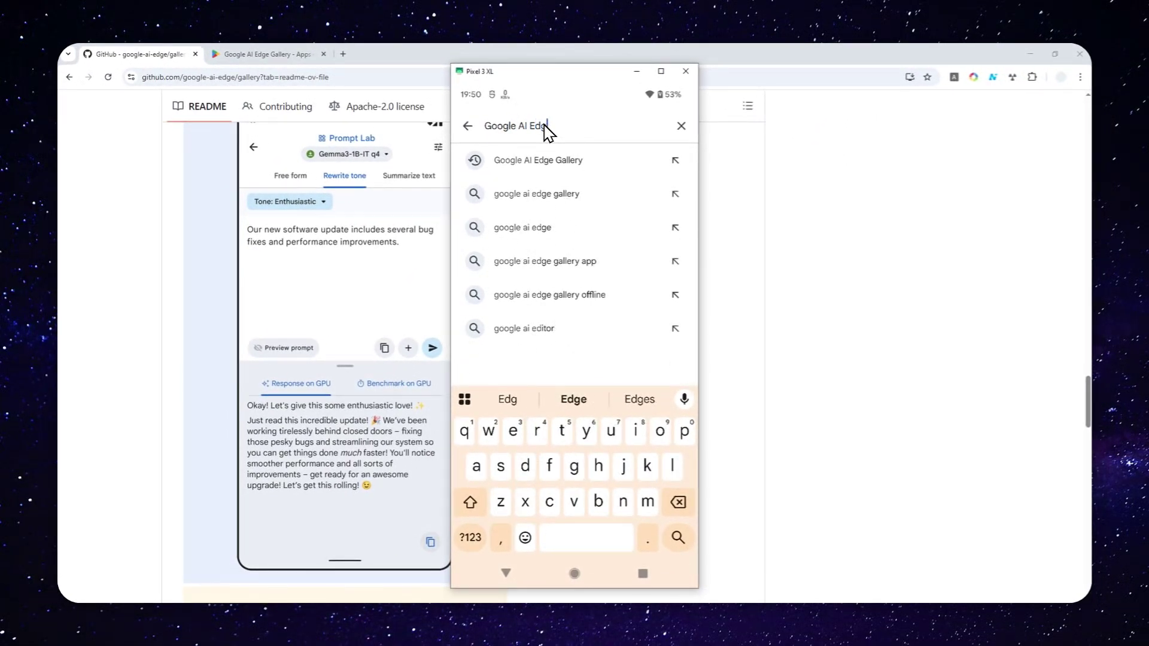
type("e Gallery")
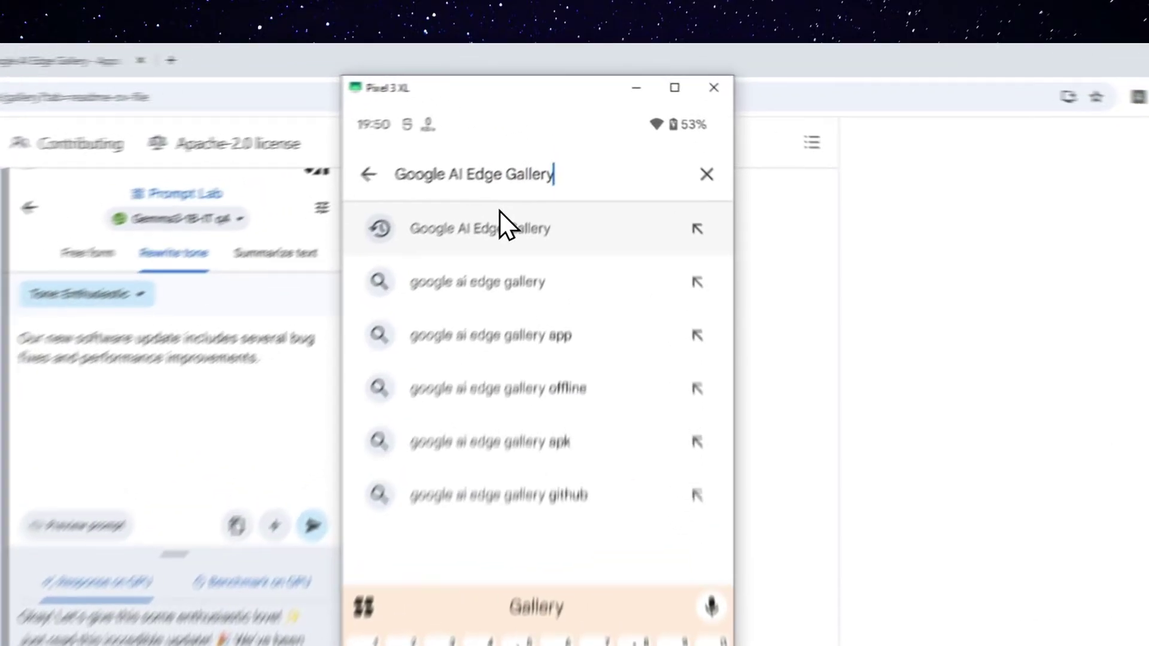
left_click(550, 160)
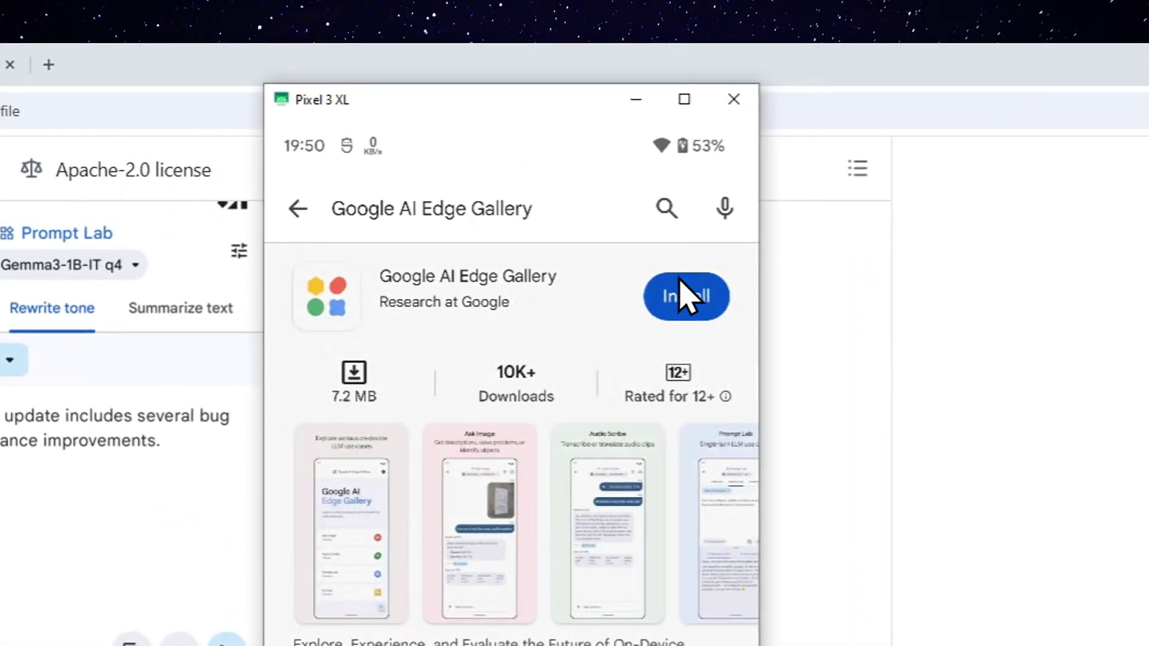
left_click(686, 287)
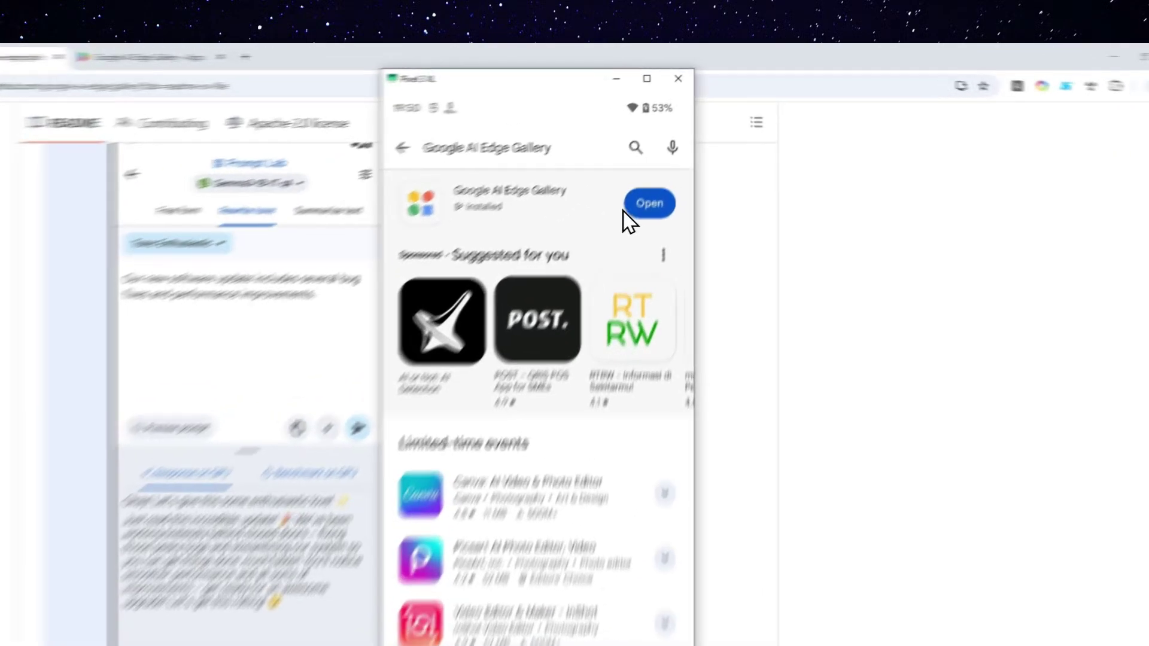
Launch Google AI Edge Gallery, accept its terms of service and open the AI Chat task
left_click(662, 170)
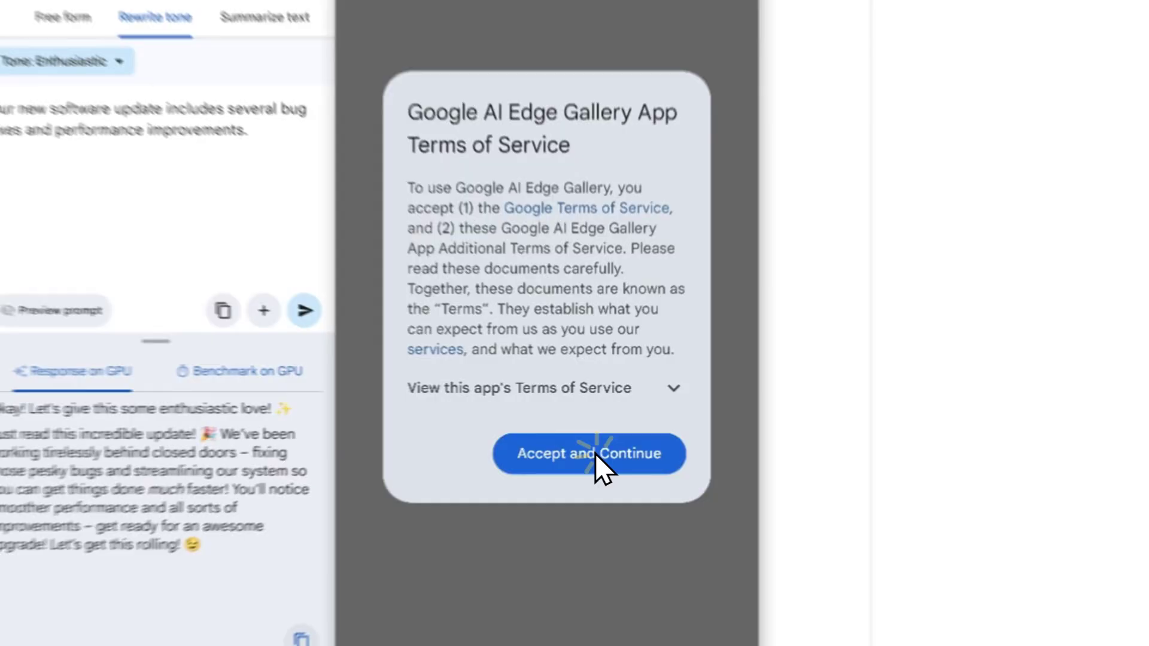
left_click(599, 432)
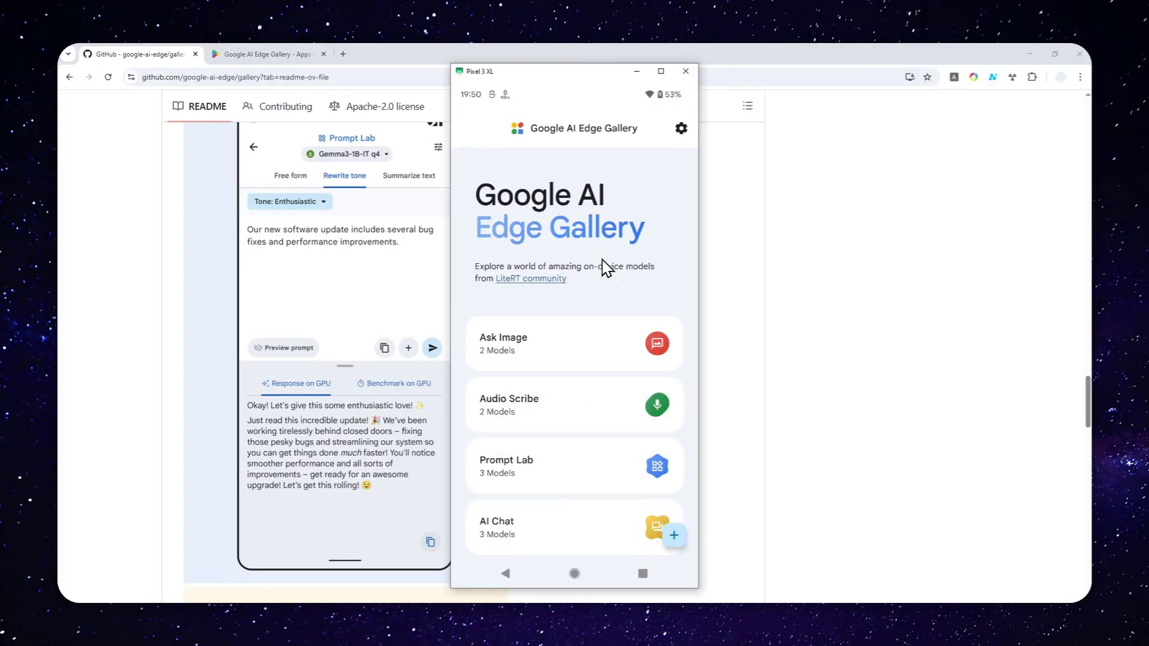
left_click(544, 514)
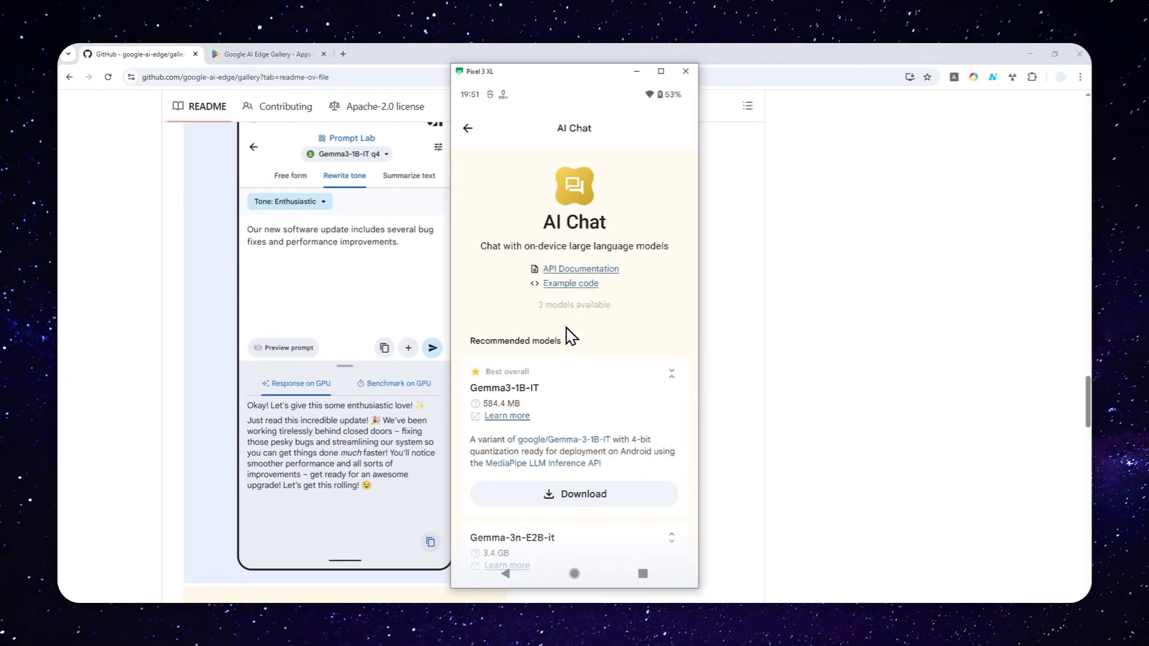
Scroll through AI Chat's models: Gemma3-1B-IT 584.4 MB, Gemma-3n-E2B-it 3.4 GB, Gemma-3n-E4B-it 4.7 GB
scroll(561, 329, "down", 2)
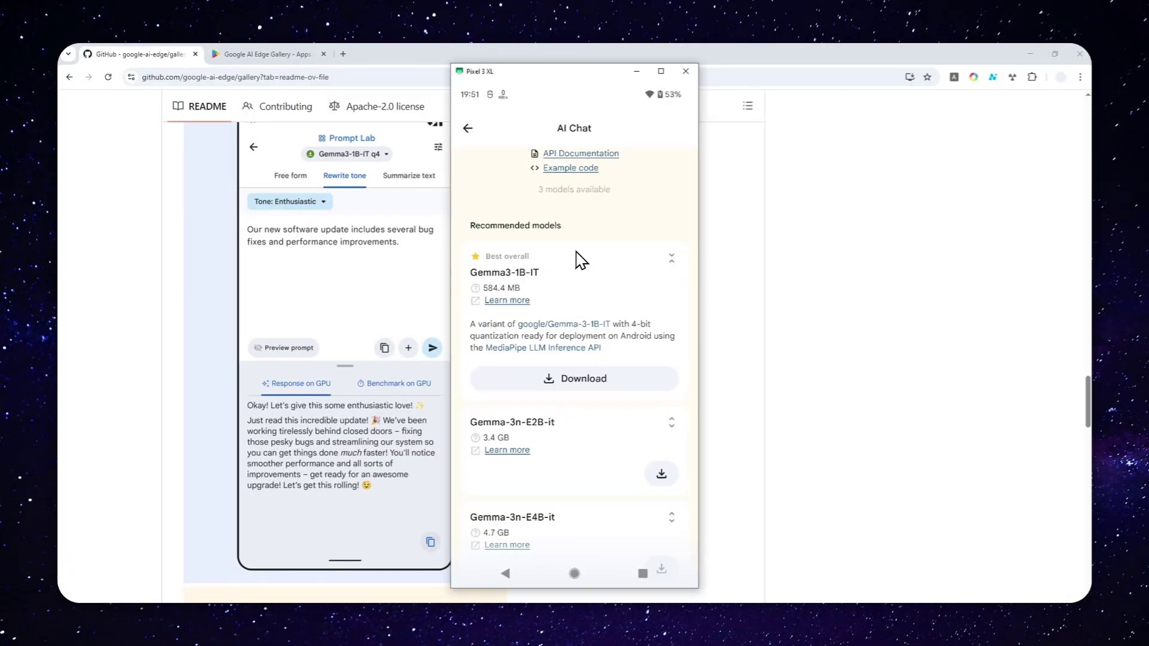
scroll(572, 275, "down", 1)
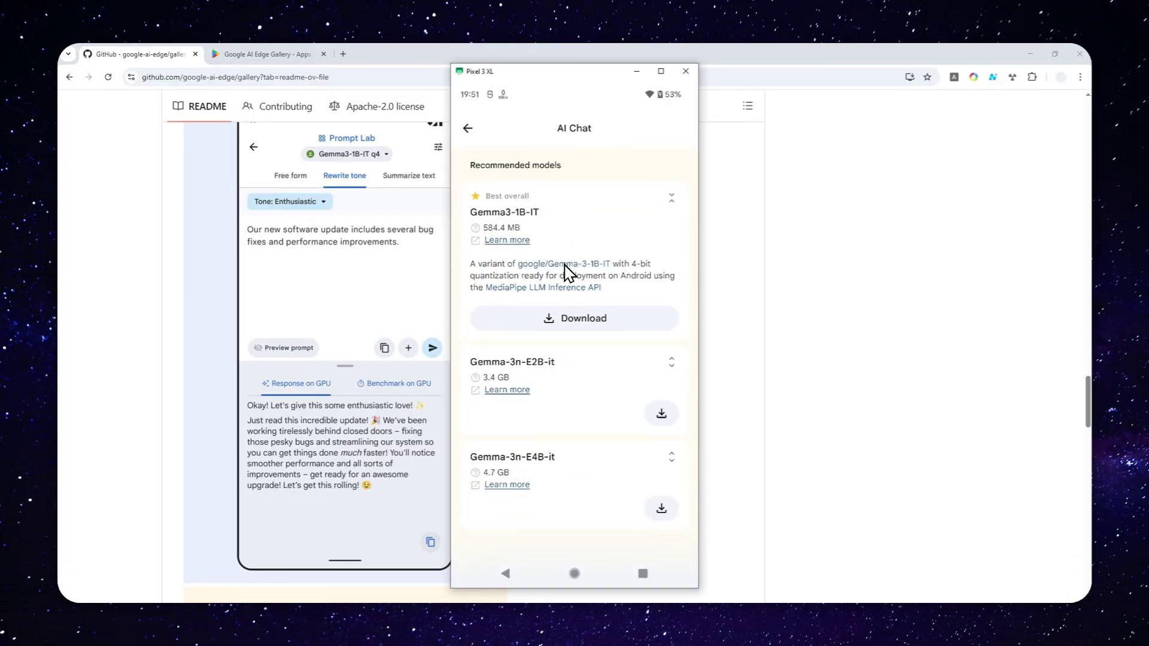
scroll(567, 275, "up", 3)
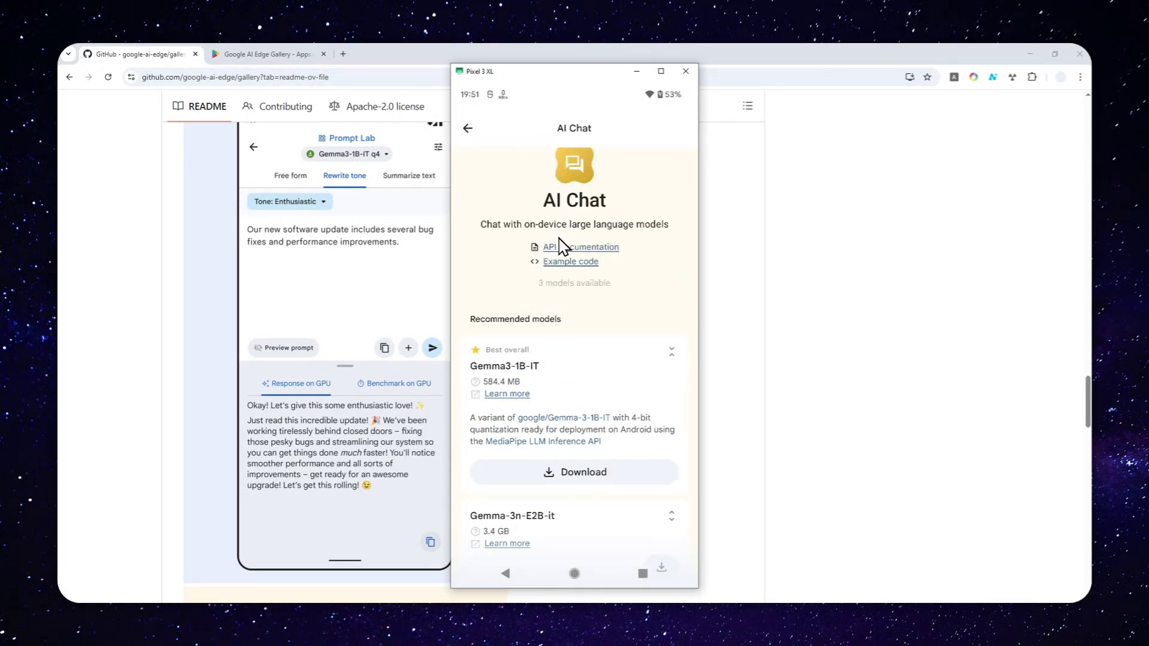
scroll(553, 261, "up", 1)
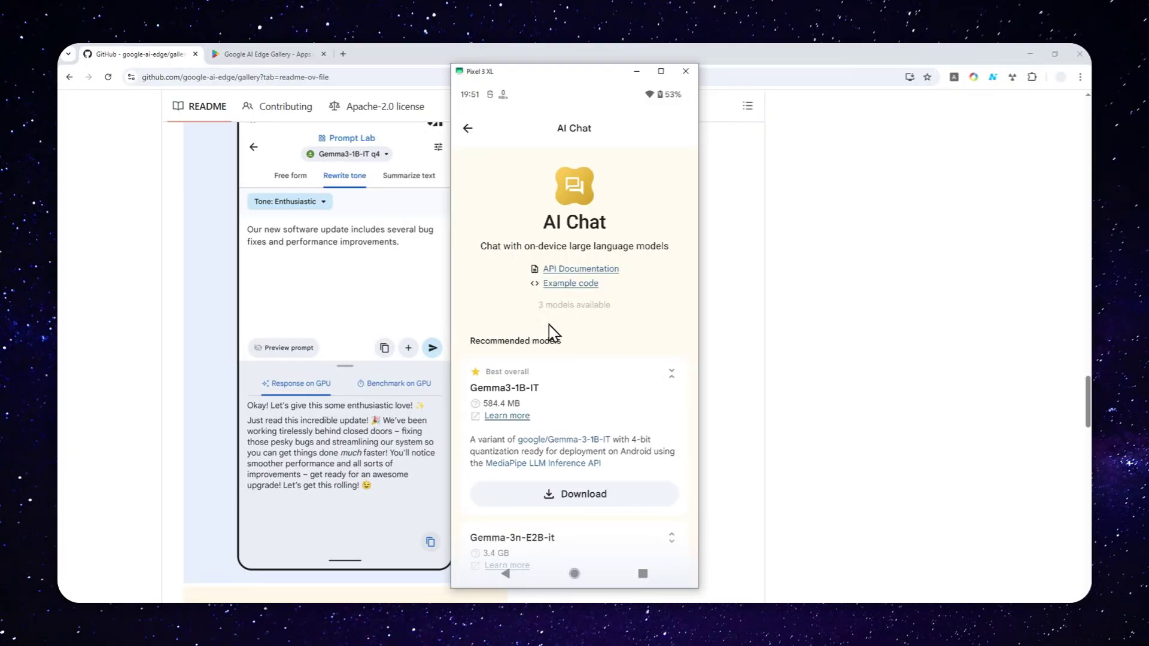
From the home screen, open the LiteRT Community Hugging Face page and scroll to its Gemma Family collection
left_click(468, 128)
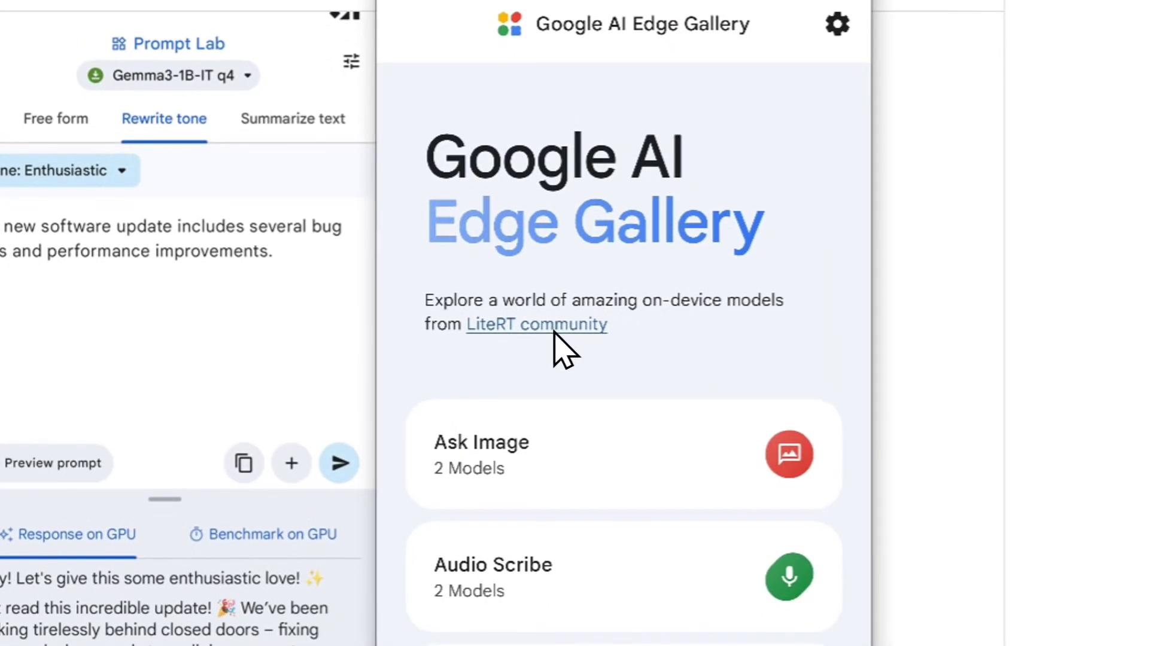
left_click(554, 323)
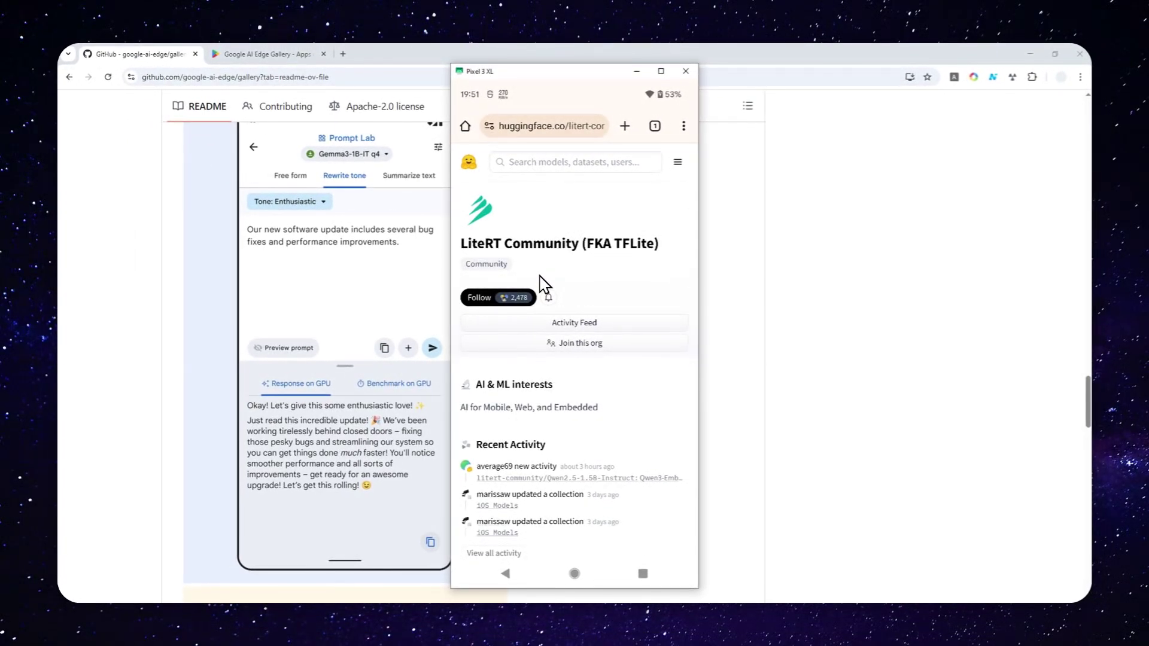
scroll(557, 294, "down", 3)
scroll(562, 267, "down", 5)
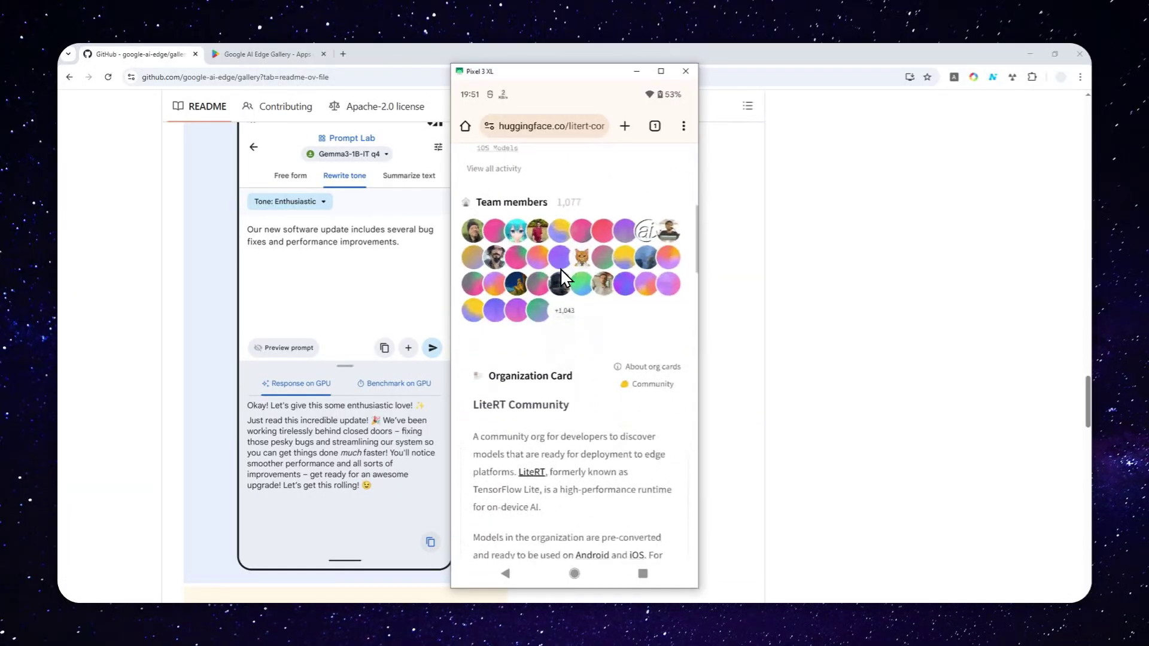
scroll(566, 269, "down", 2)
scroll(565, 273, "down", 2)
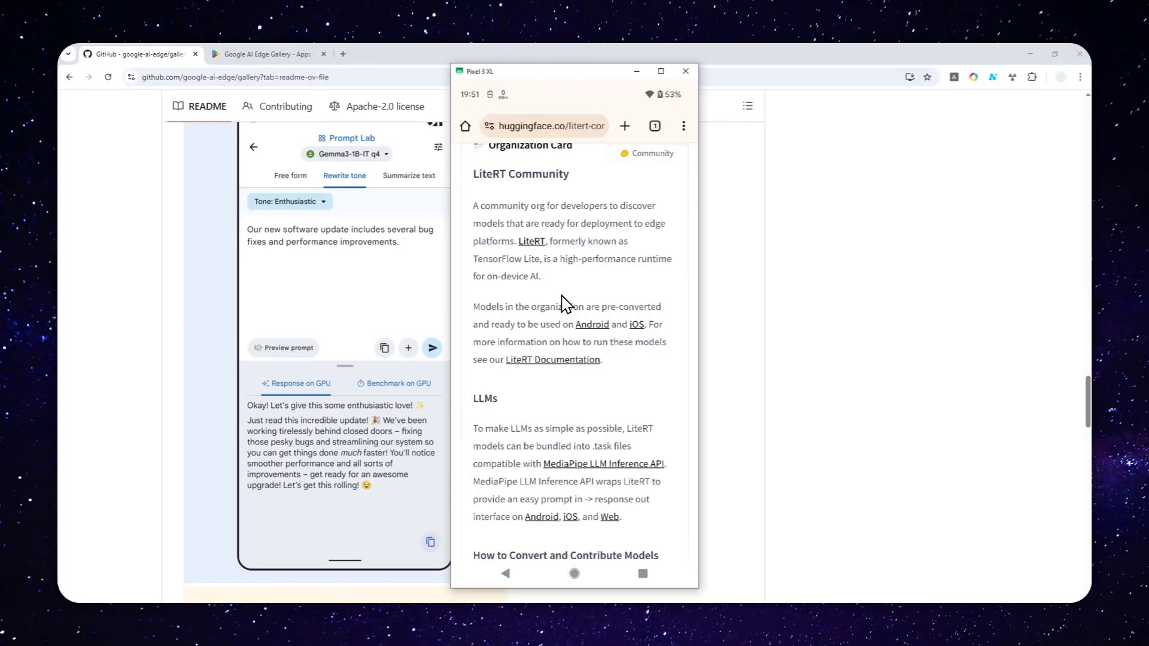
scroll(551, 303, "down", 3)
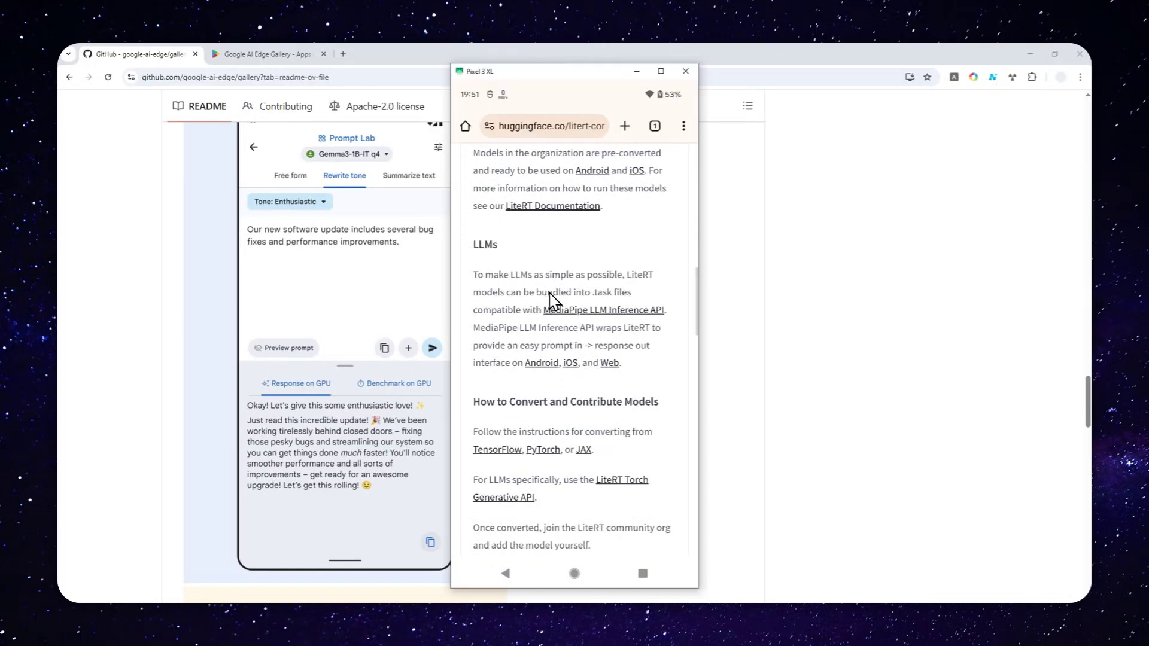
scroll(556, 305, "down", 4)
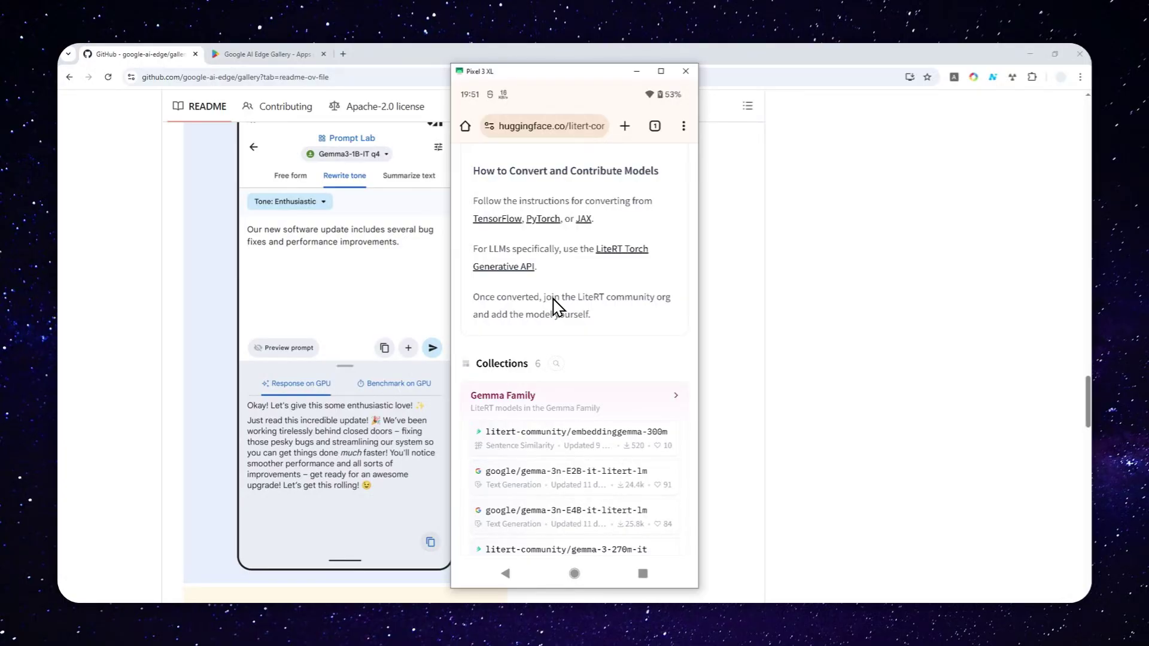
Open the Gemma Family collection and the Gemma3-1B-IT model page
scroll(549, 259, "down", 3)
left_click(510, 242)
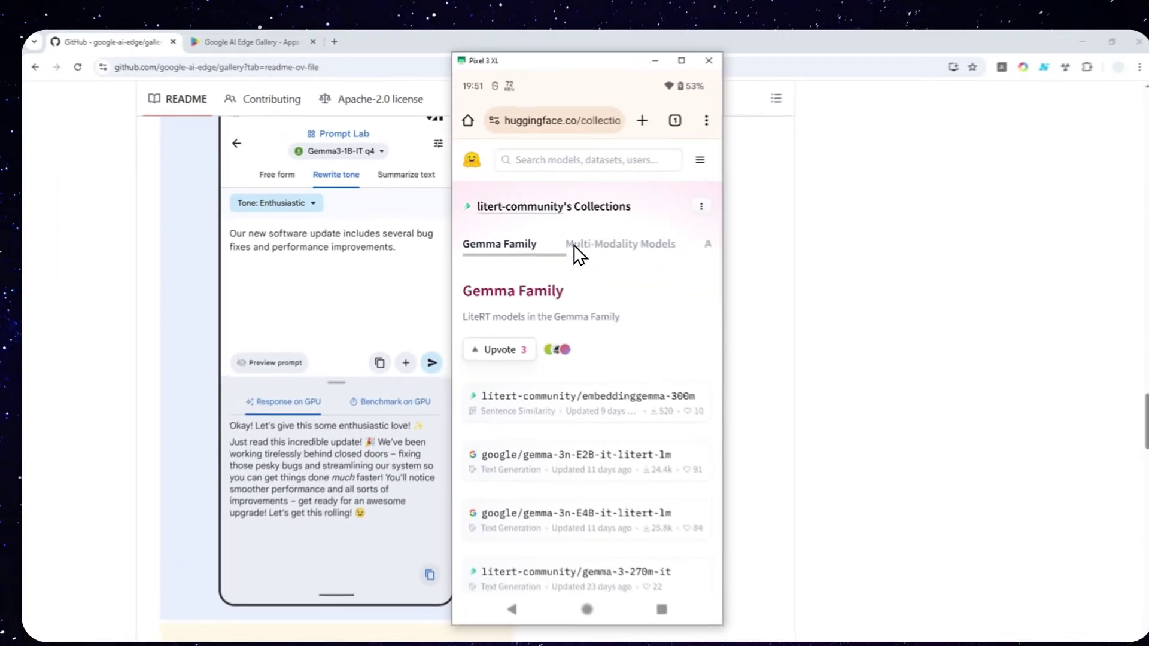
scroll(574, 306, "down", 3)
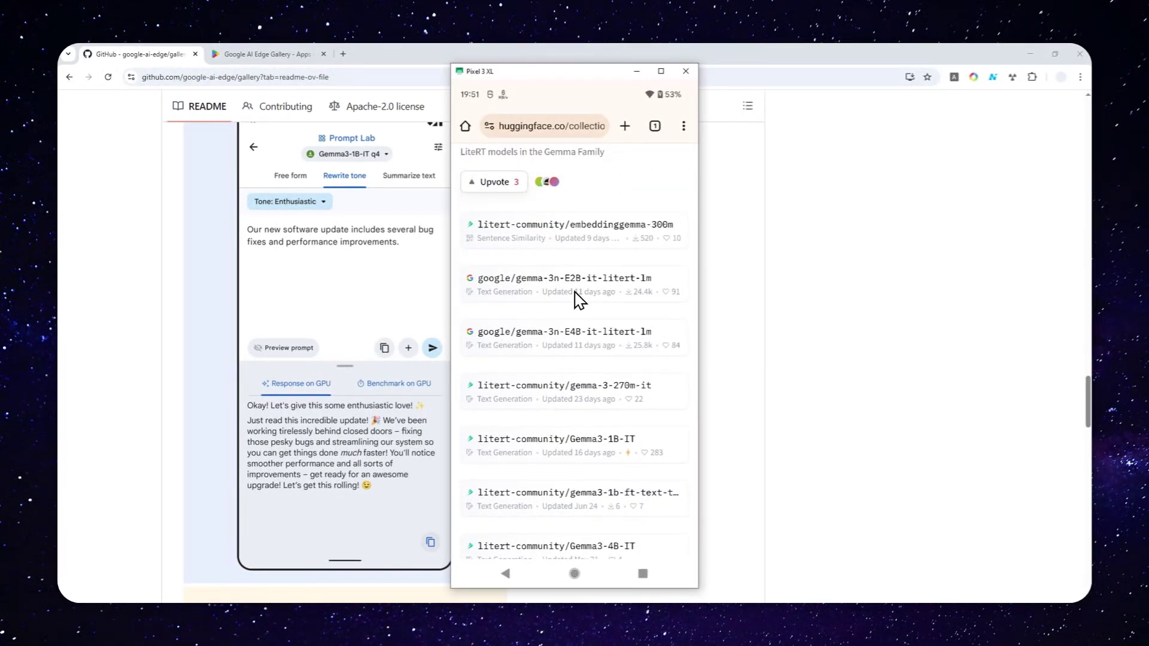
scroll(576, 294, "down", 2)
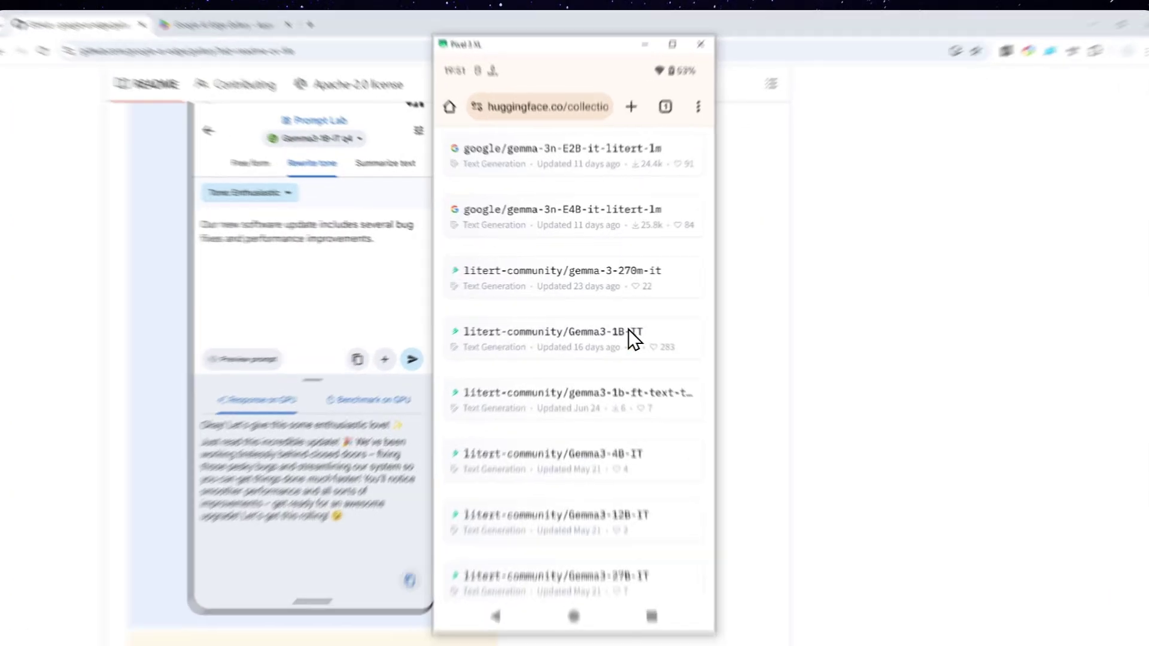
left_click(631, 328)
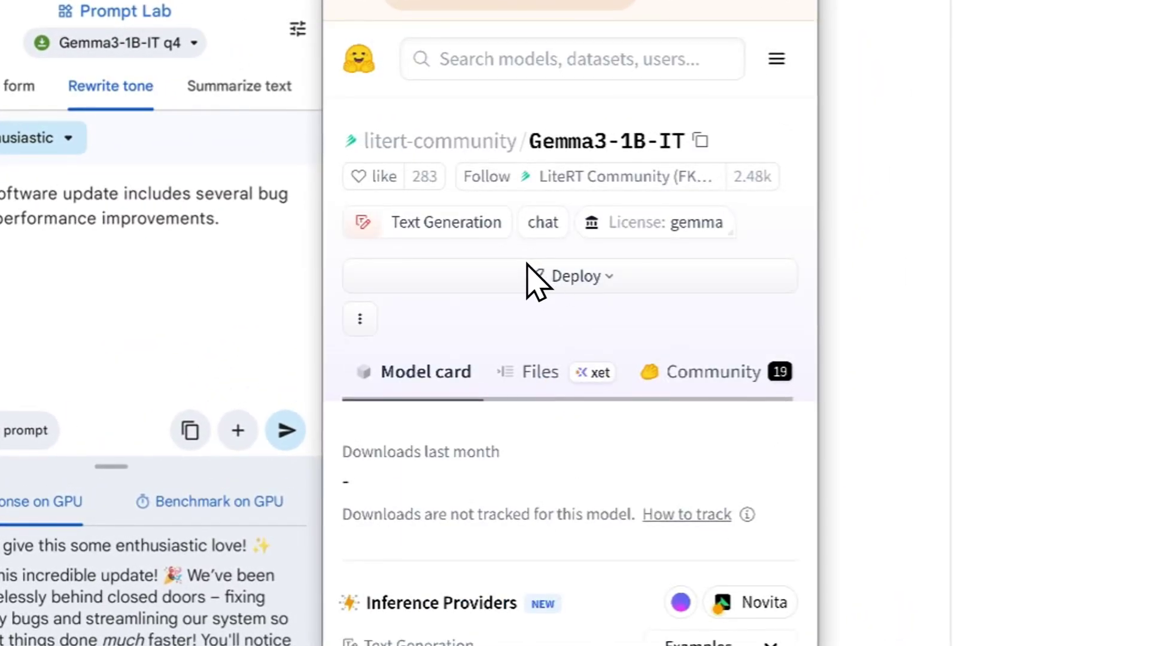
Show the Gemma3-1B-IT repository files and browse variants from 555 MB to 4.01 GB
scroll(496, 290, "down", 1)
left_click(546, 293)
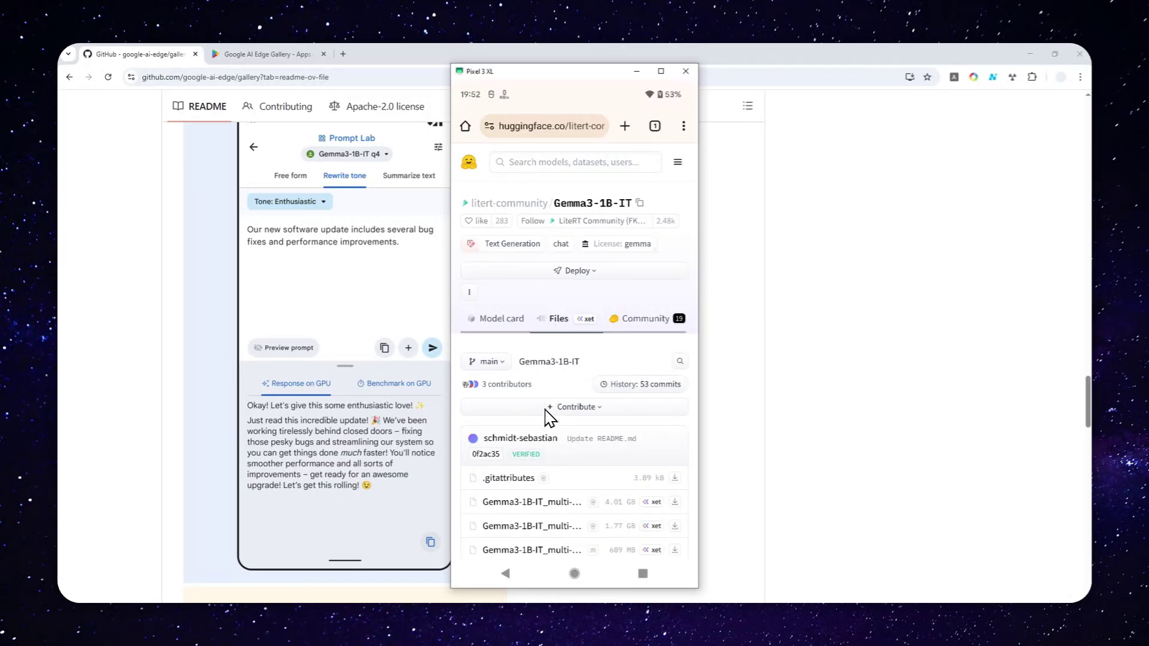
scroll(577, 384, "down", 3)
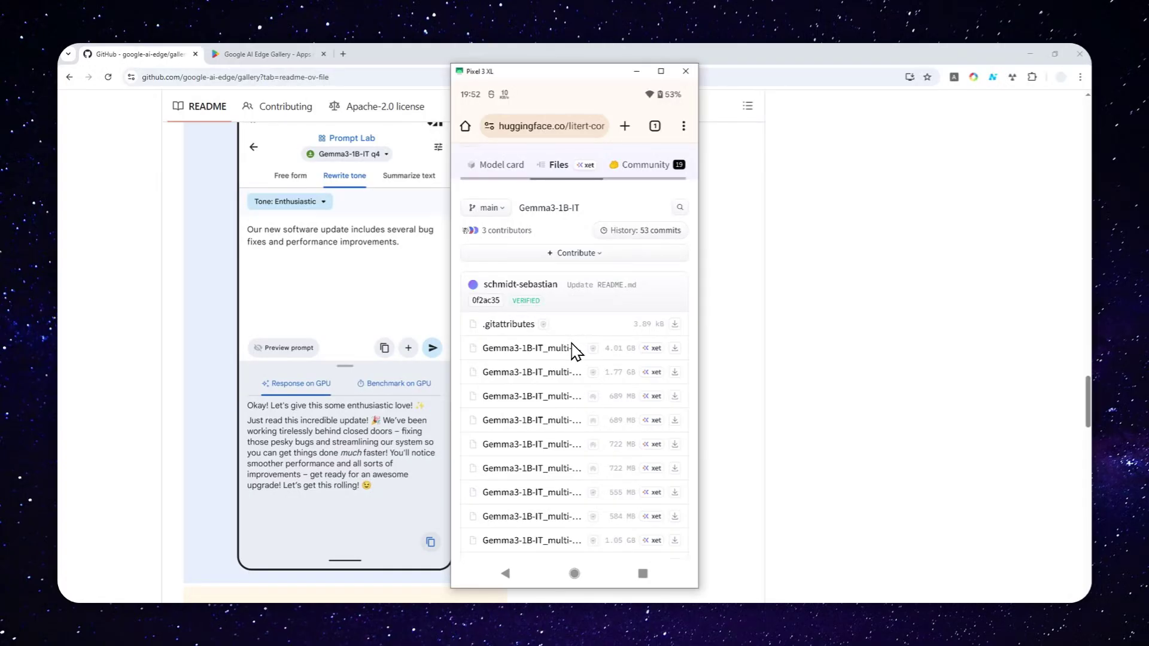
scroll(576, 352, "down", 2)
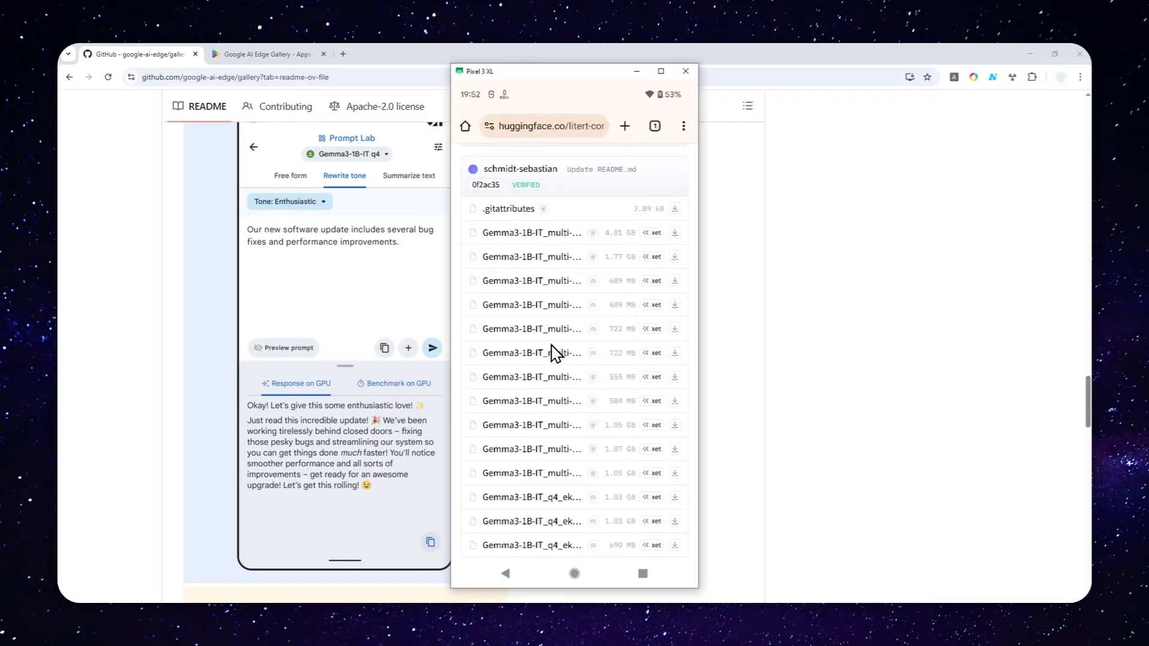
scroll(545, 359, "down", 1)
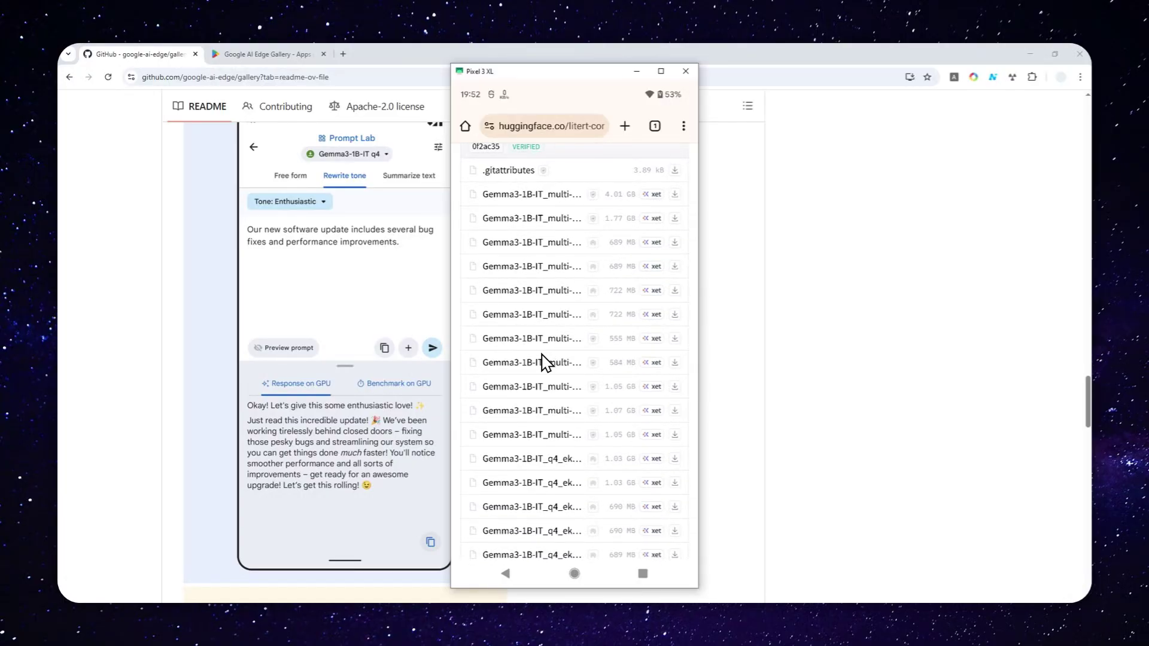
scroll(557, 323, "up", 2)
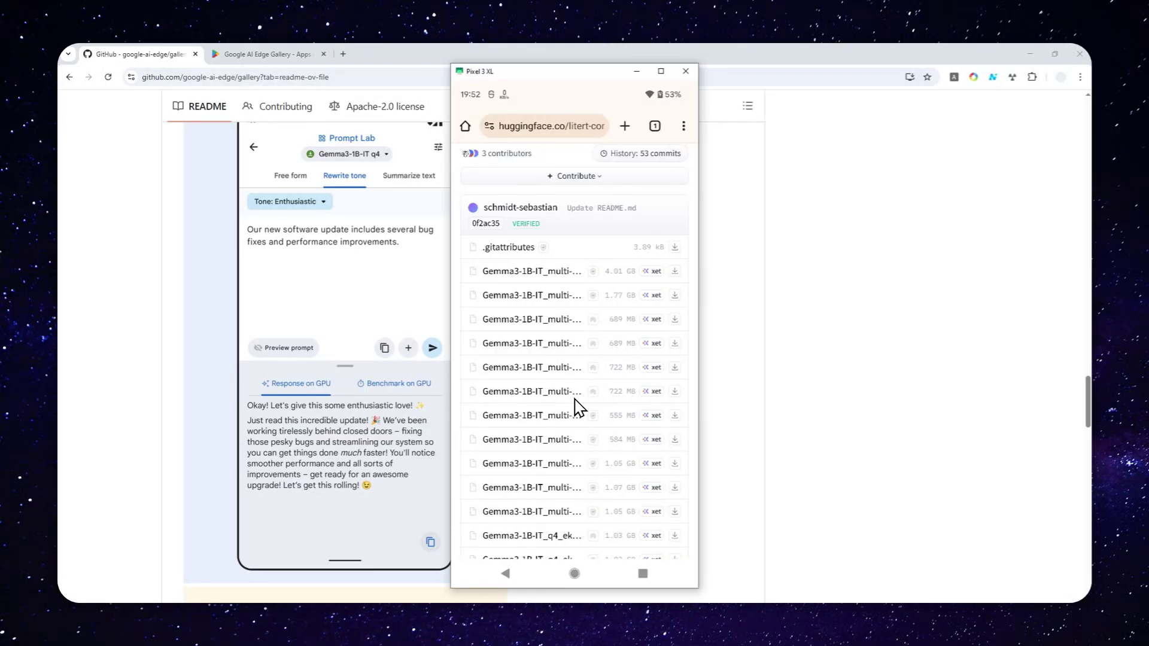
scroll(556, 387, "down", 5)
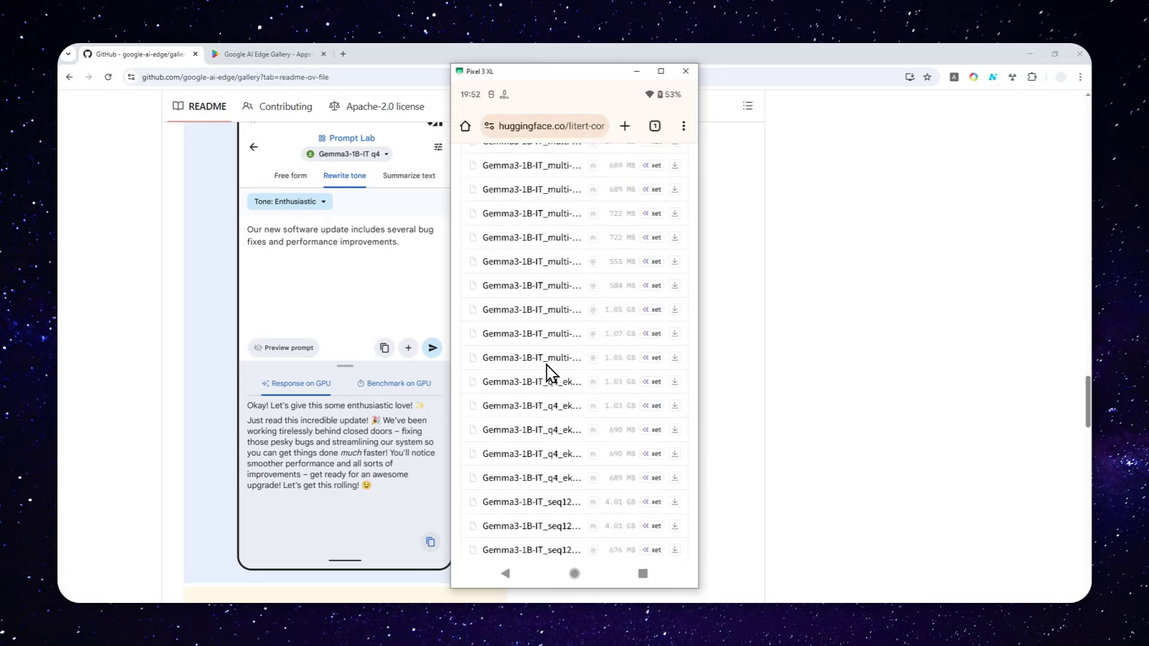
scroll(550, 372, "up", 10)
scroll(577, 320, "down", 1)
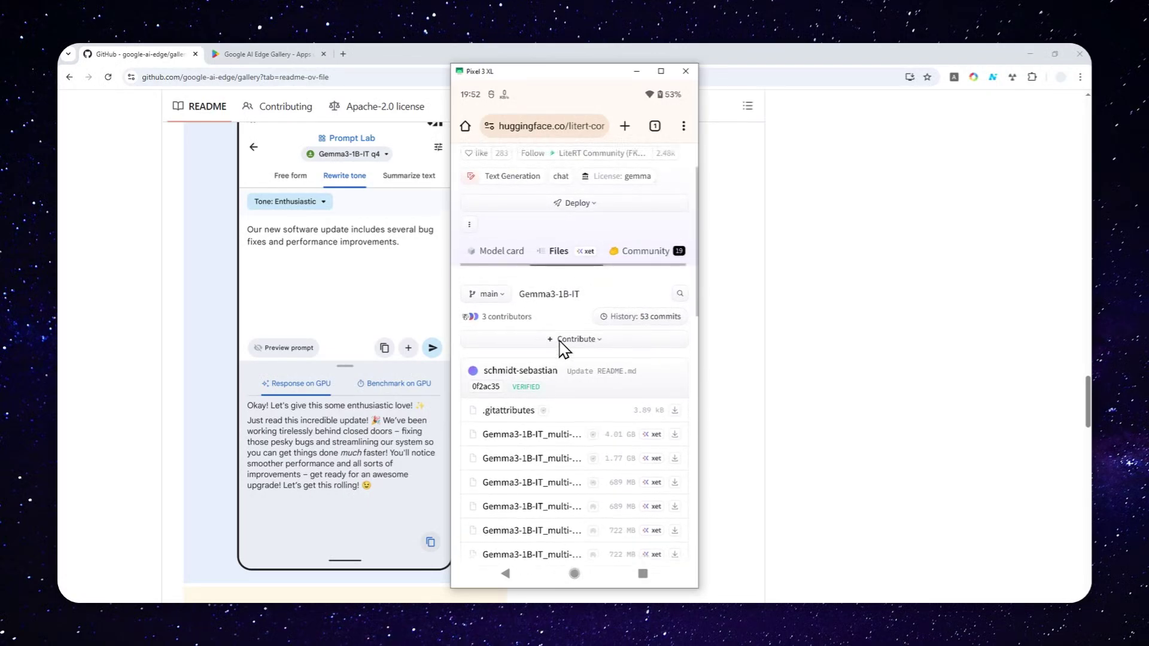
scroll(562, 350, "down", 2)
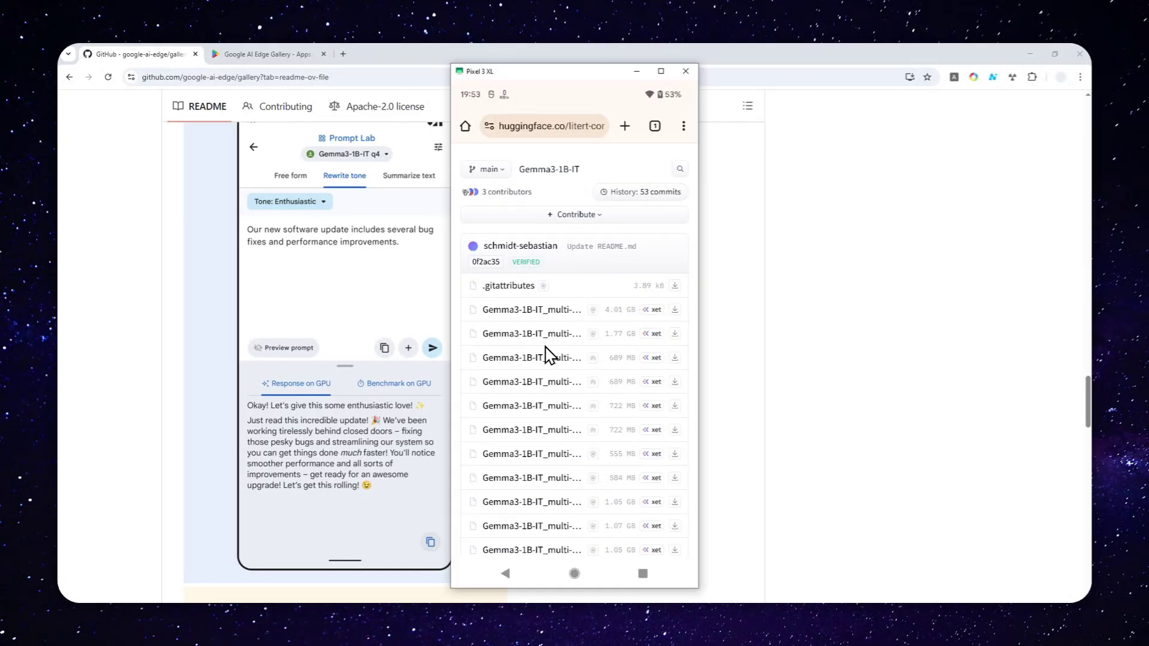
scroll(541, 359, "up", 1)
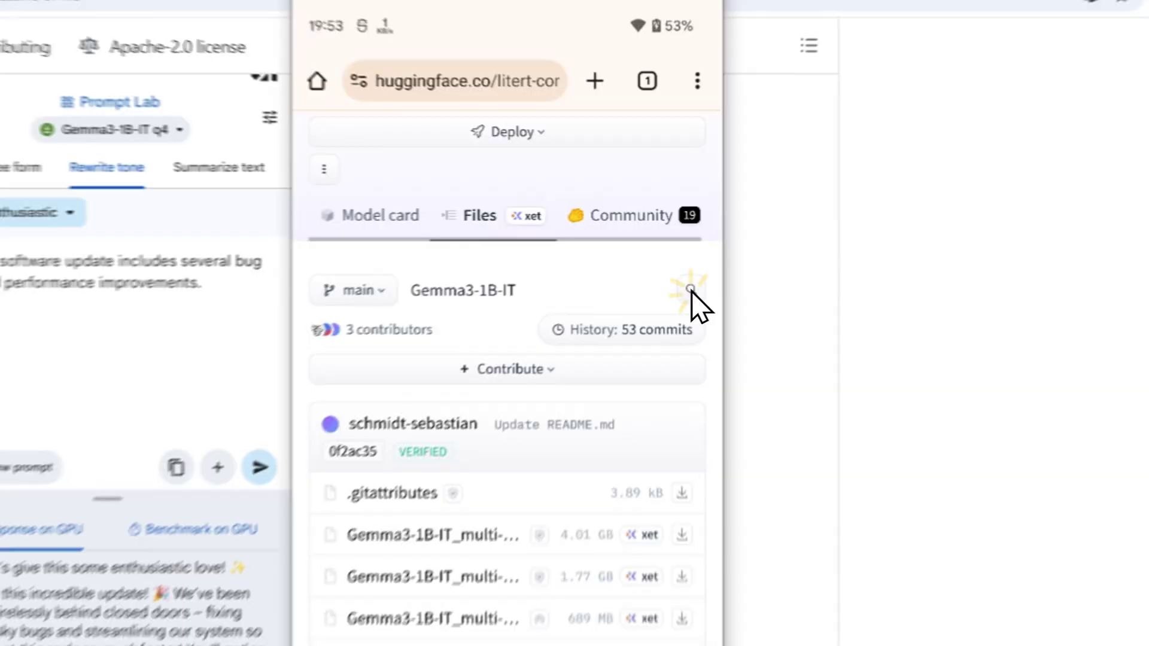
Filter the Gemma3-1B-IT file list by '.task' and scroll through the matching variants
left_click(681, 246)
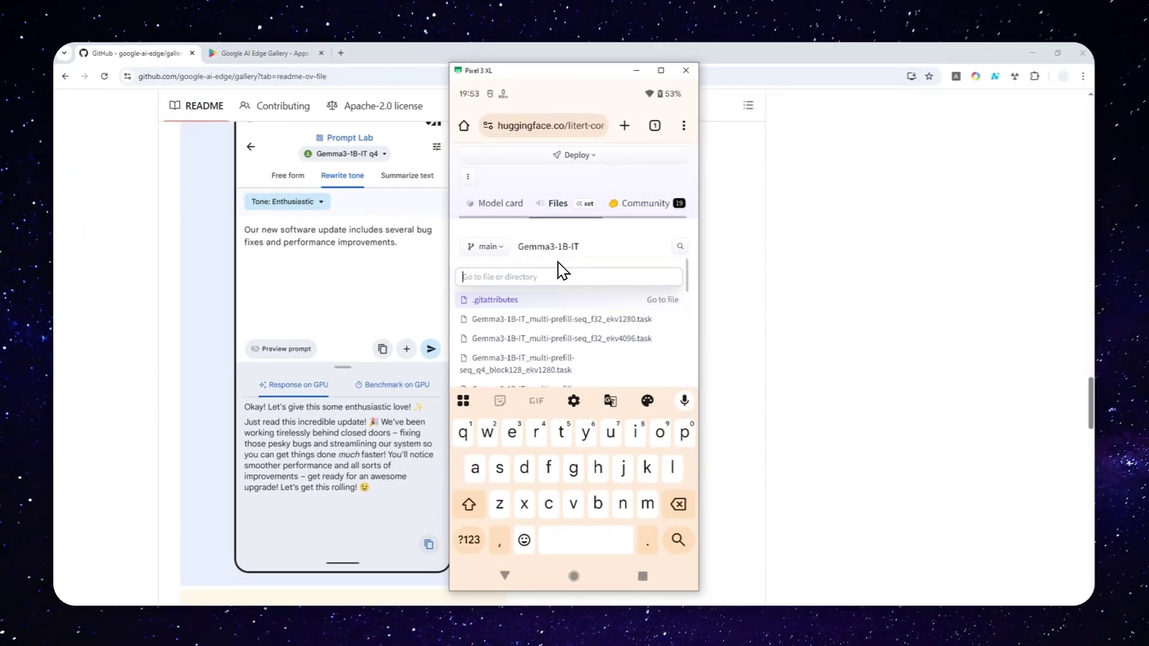
type(".")
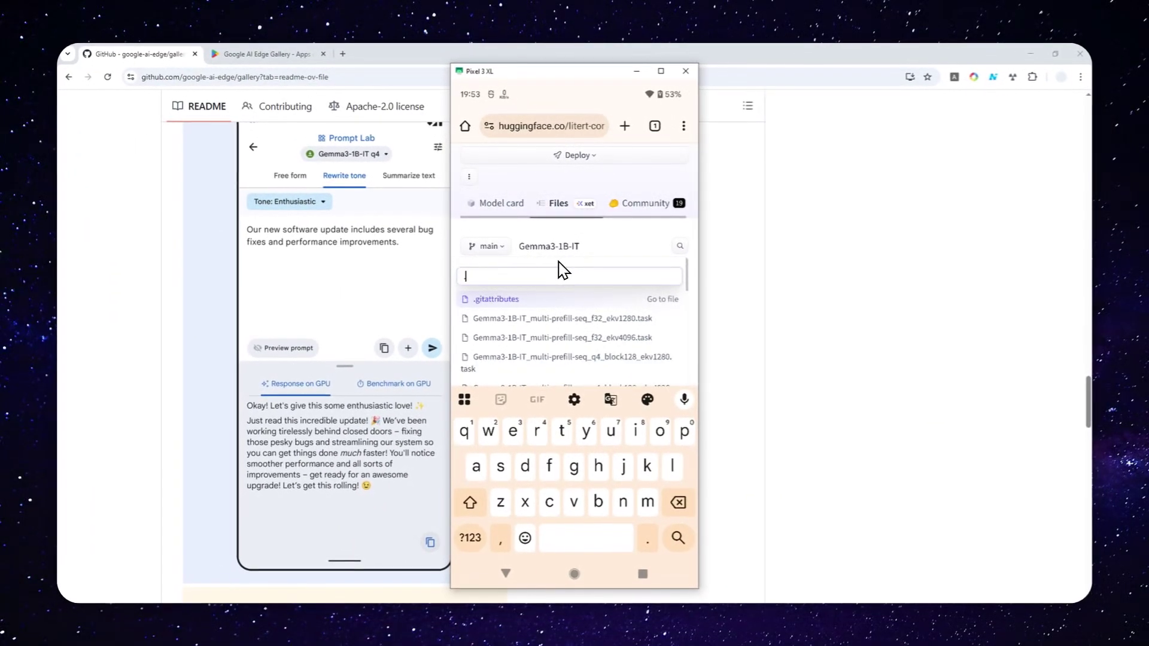
type("task")
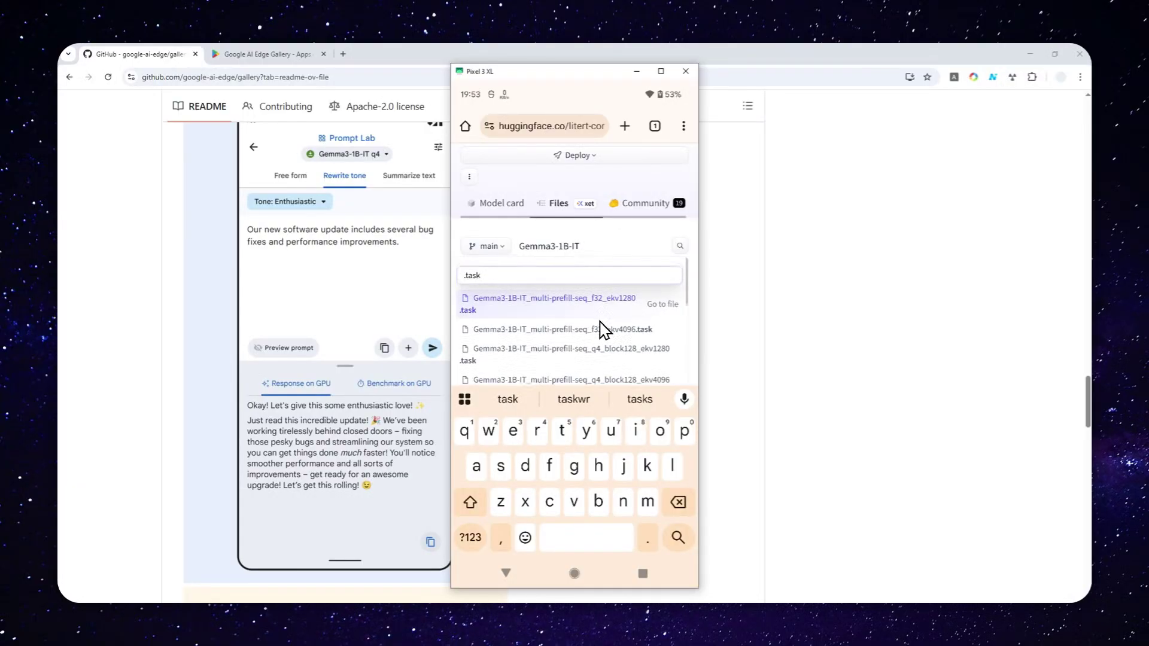
scroll(604, 329, "down", 5)
scroll(603, 327, "down", 2)
scroll(604, 322, "down", 2)
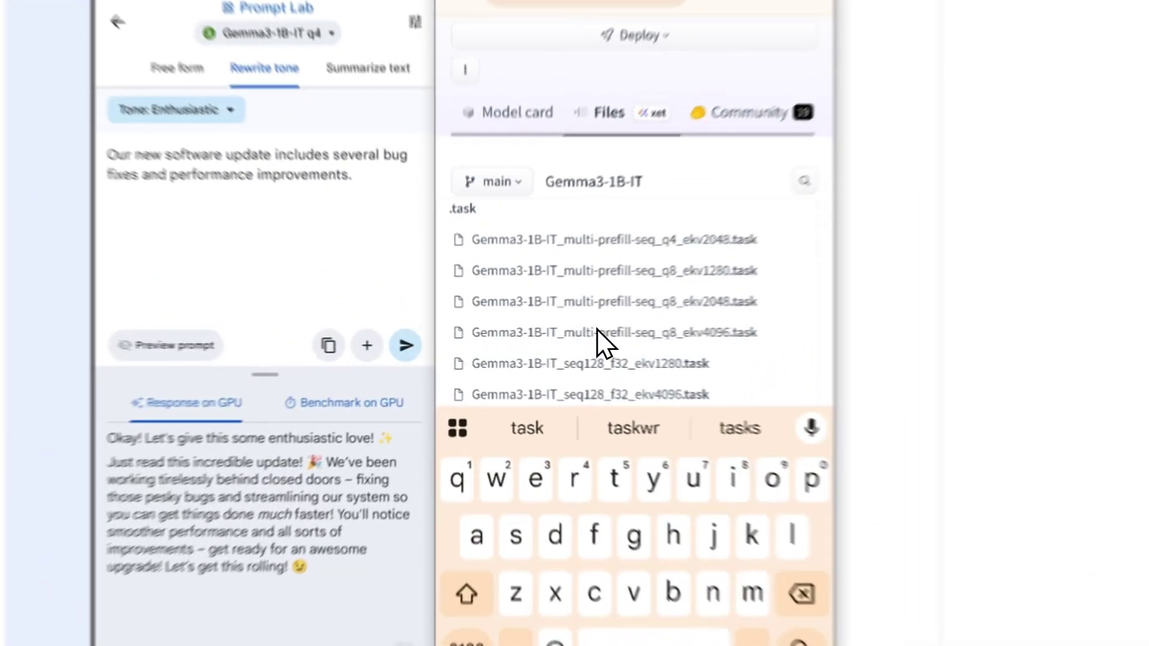
Download the 1.05 GB Gemma3-1B-IT_multi-prefill-seq_q8_ekv4096.task file and check its progress in notifications
left_click(536, 340)
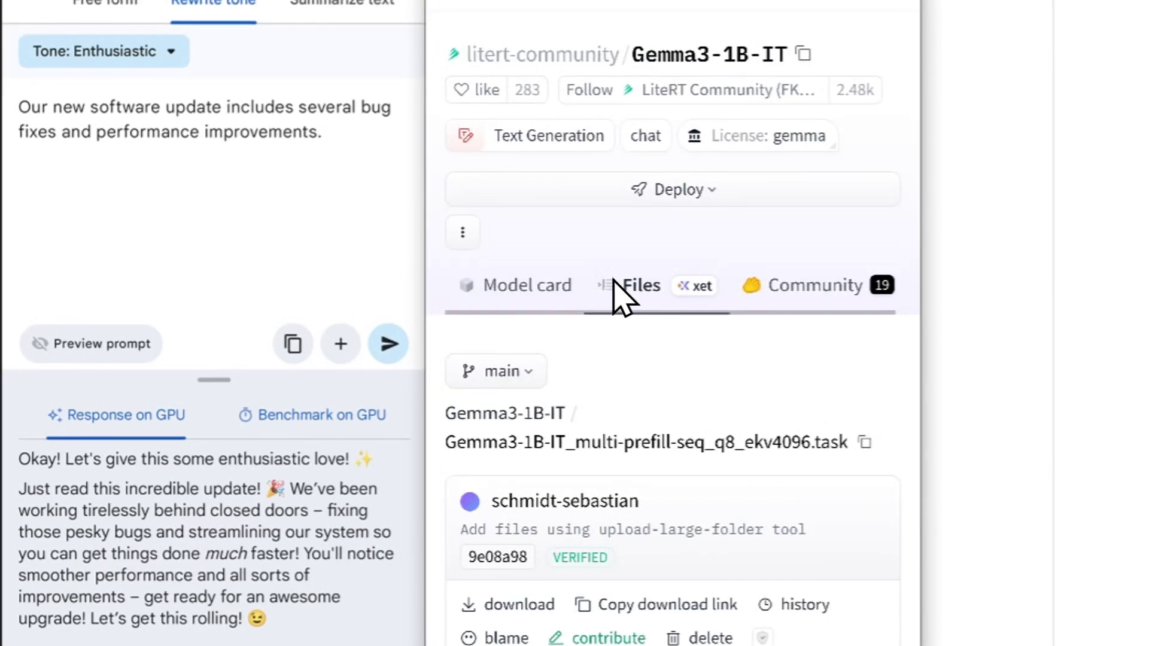
scroll(615, 290, "down", 3)
left_click(518, 370)
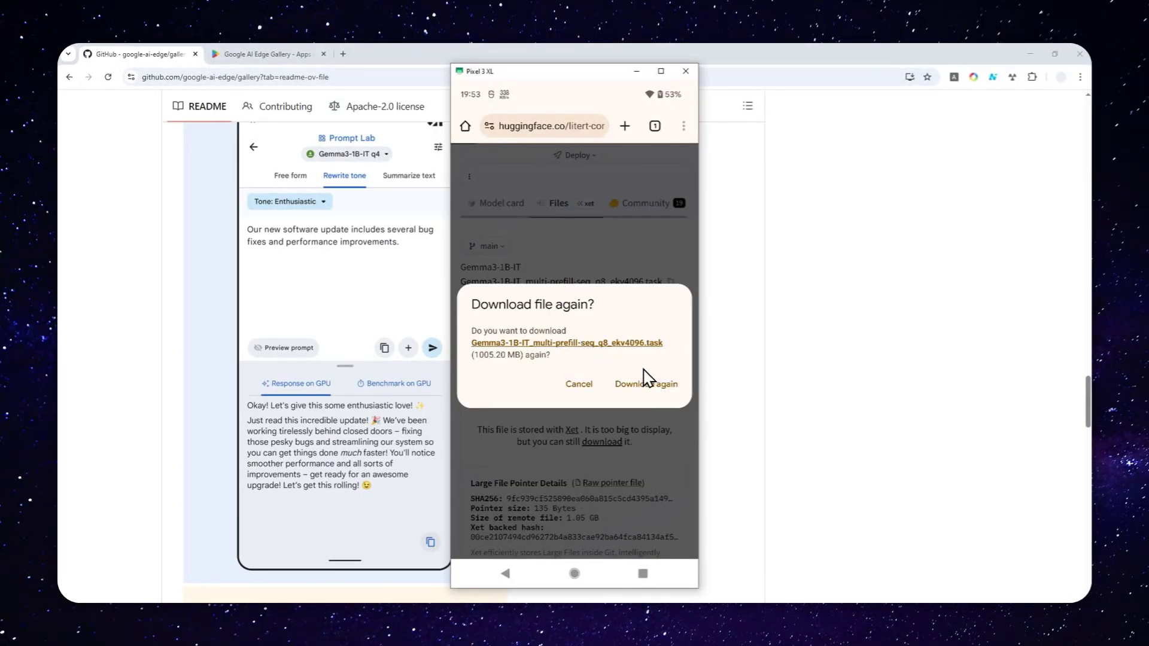
left_click(643, 378)
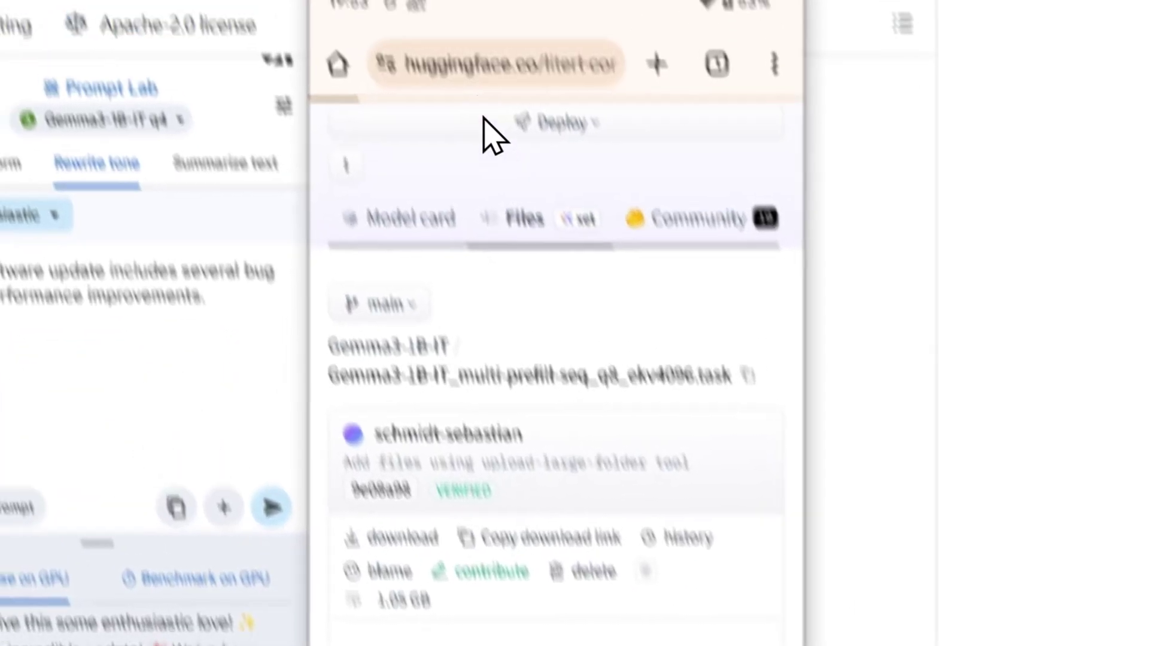
left_click_drag(488, 17, 513, 462)
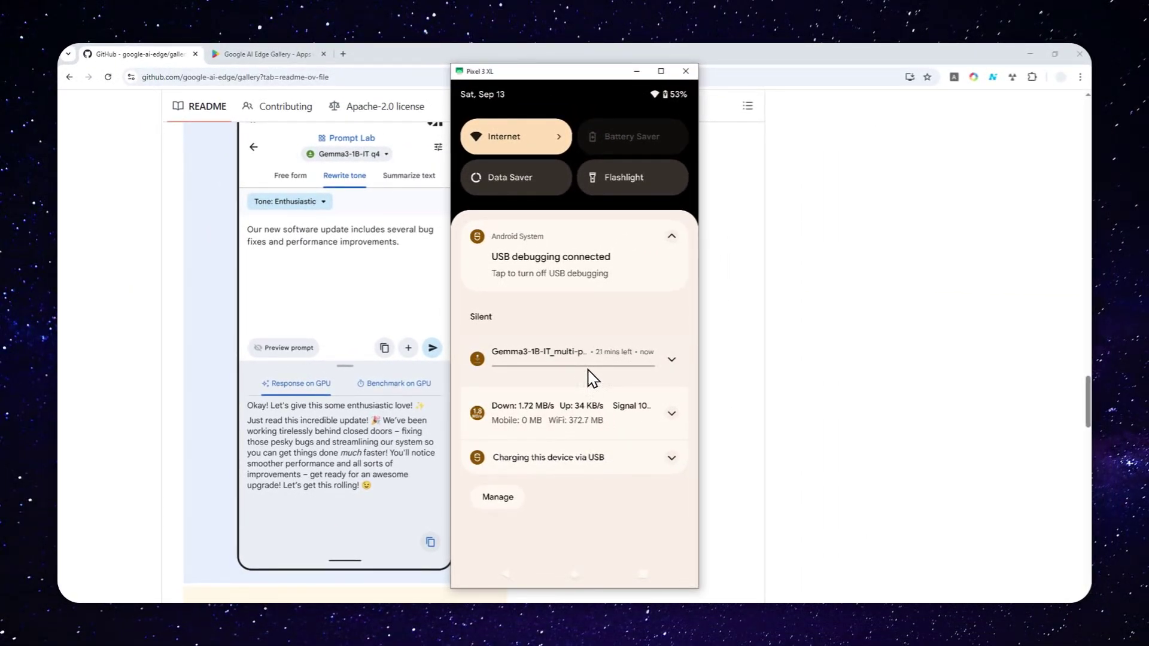
left_click(571, 576)
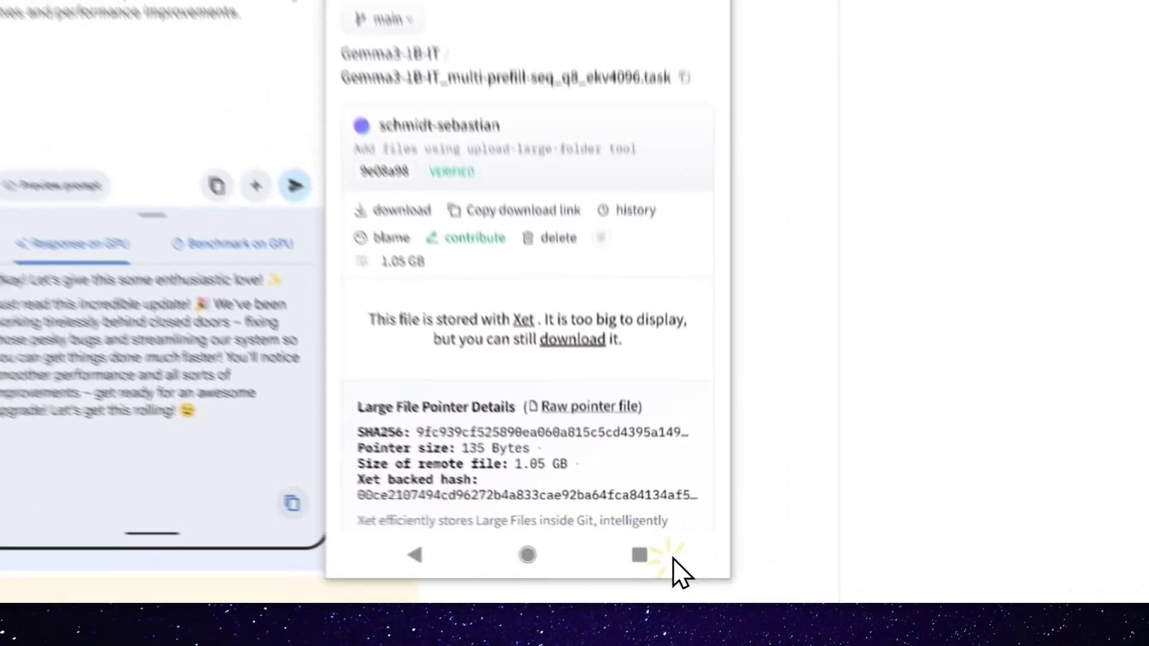
Switch back to Google AI Edge Gallery through the recent apps
left_click(647, 570)
left_click_drag(425, 266, 648, 260)
left_click(524, 152)
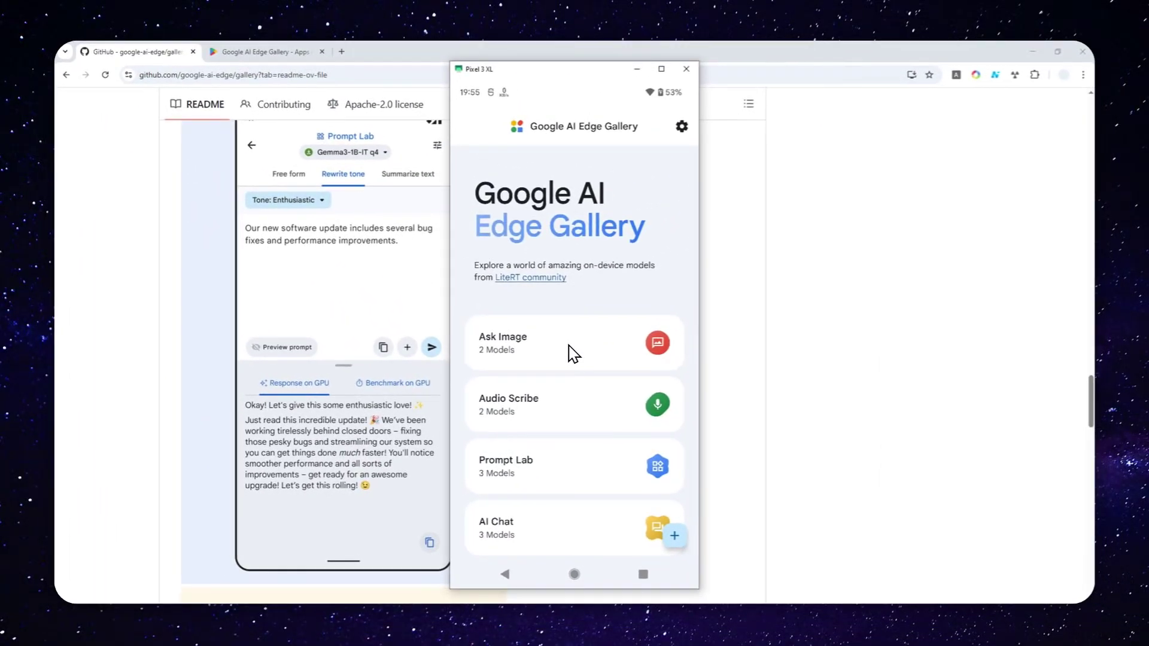
left_click(549, 235)
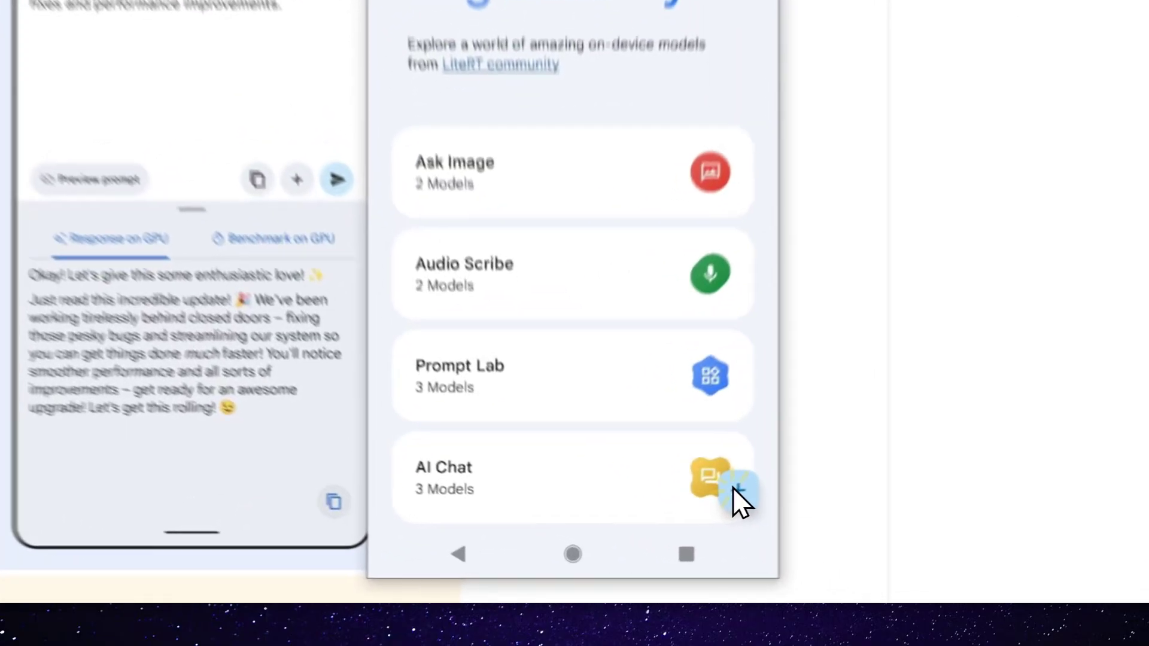
Import a local model file, choosing the Gemma3-1B-IT .task file from Downloads
left_click(673, 537)
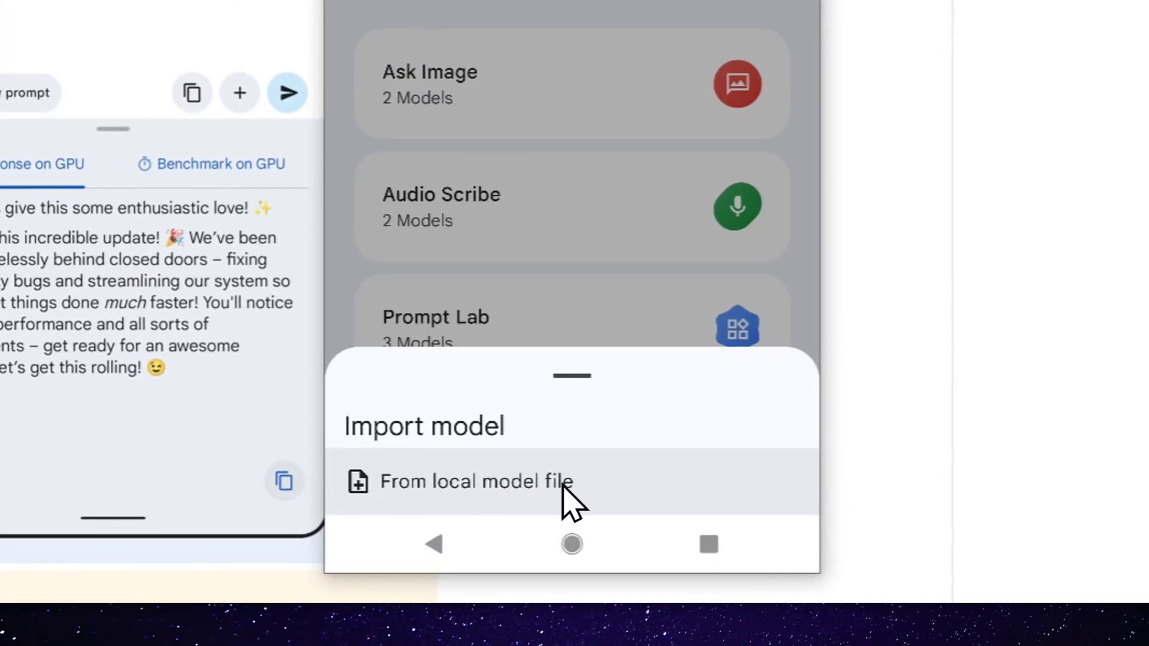
left_click(578, 489)
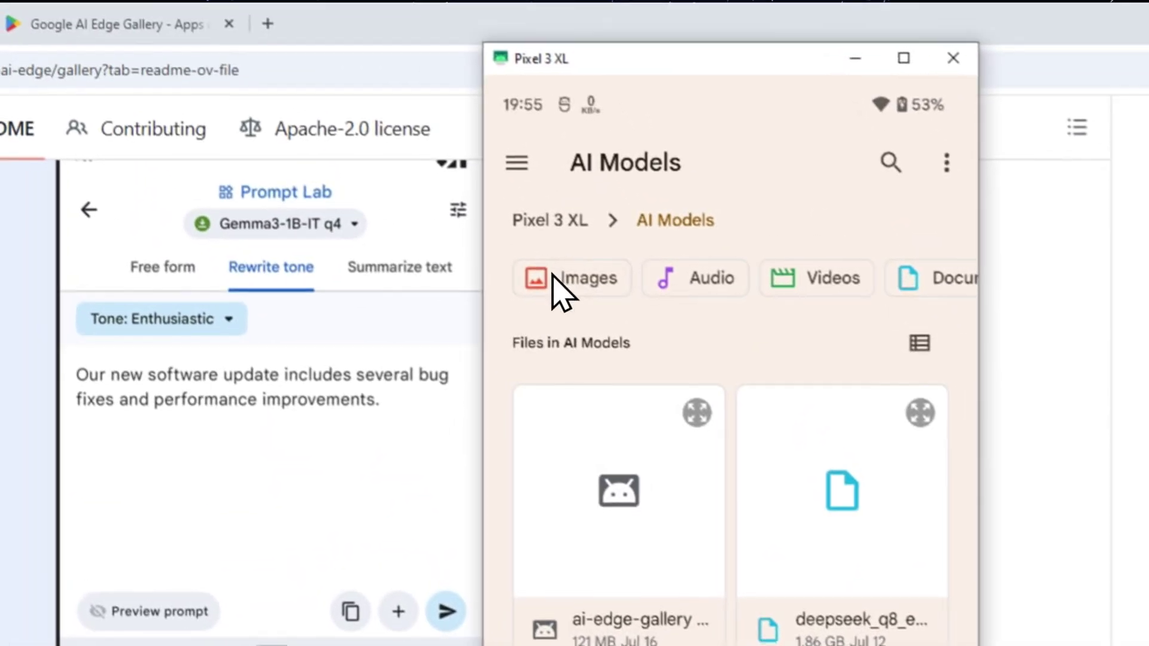
left_click(520, 178)
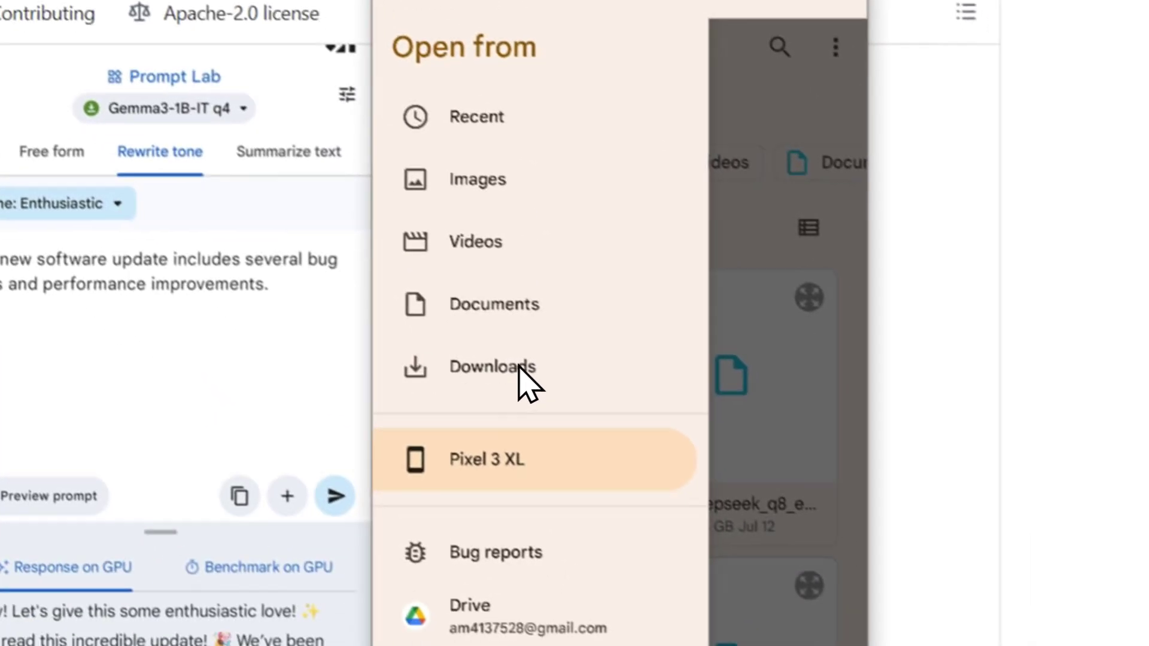
left_click(518, 366)
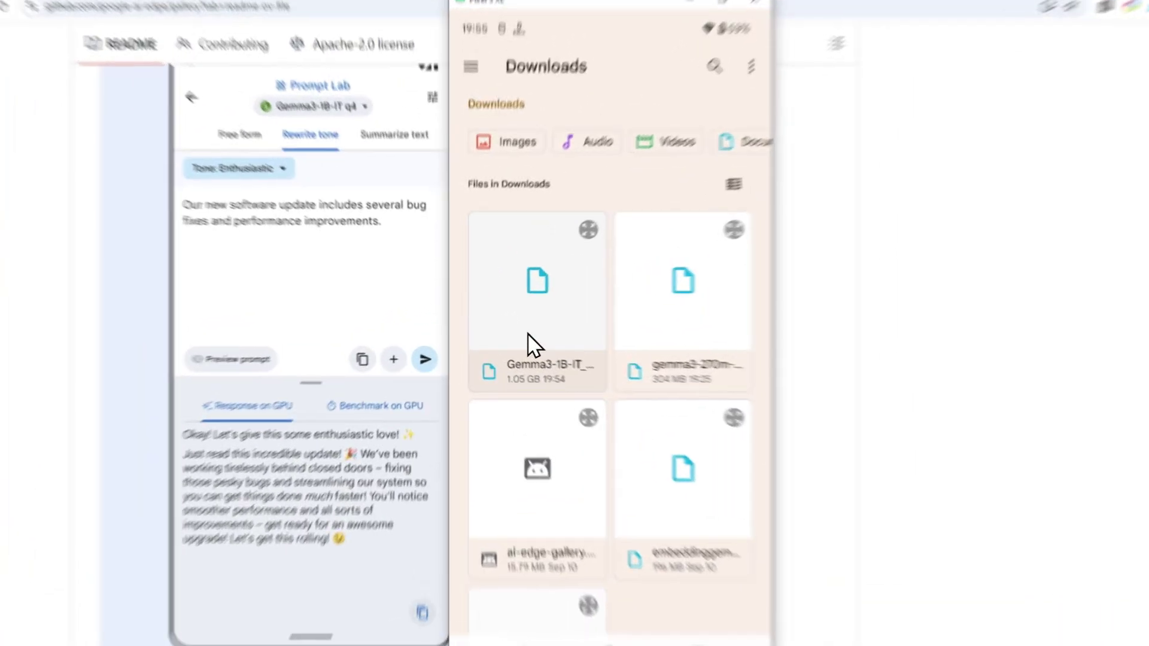
left_click(531, 339)
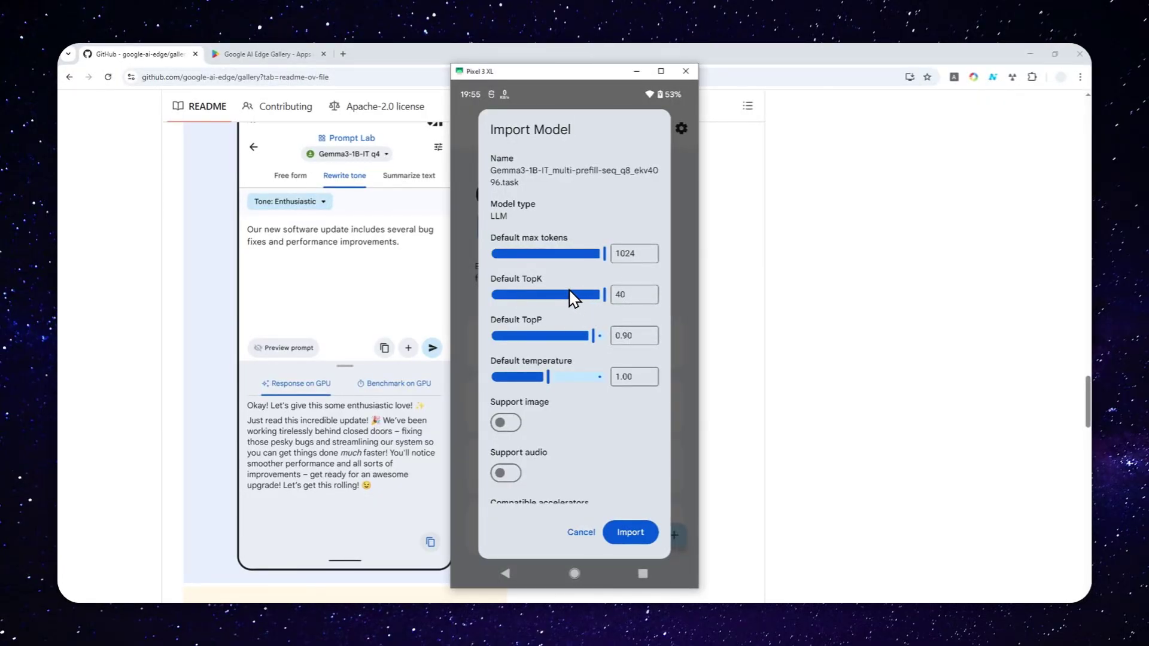
Enable GPU alongside CPU as compatible accelerators and import the Gemma3-1B-IT model
scroll(573, 284, "down", 1)
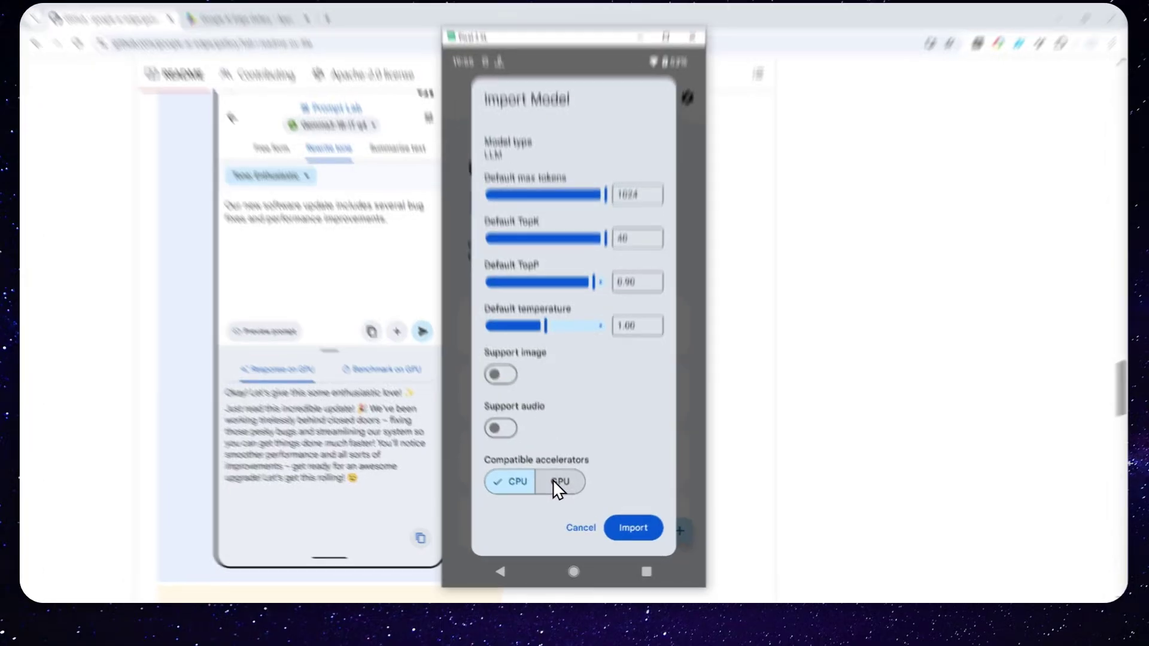
left_click(558, 488)
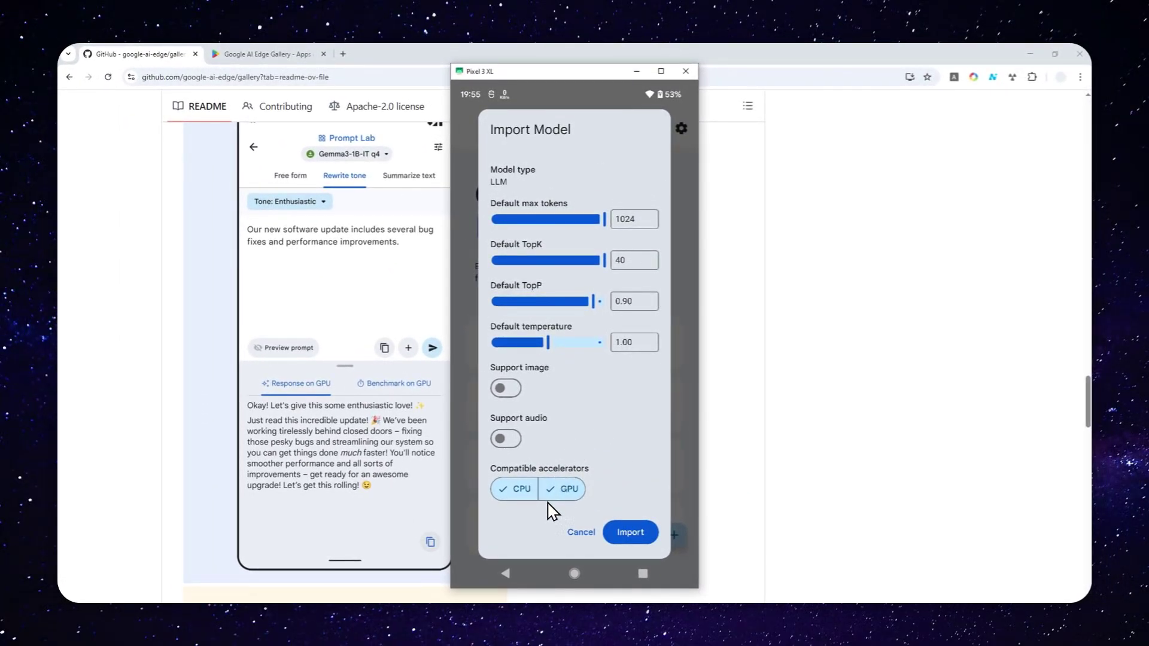
left_click(625, 531)
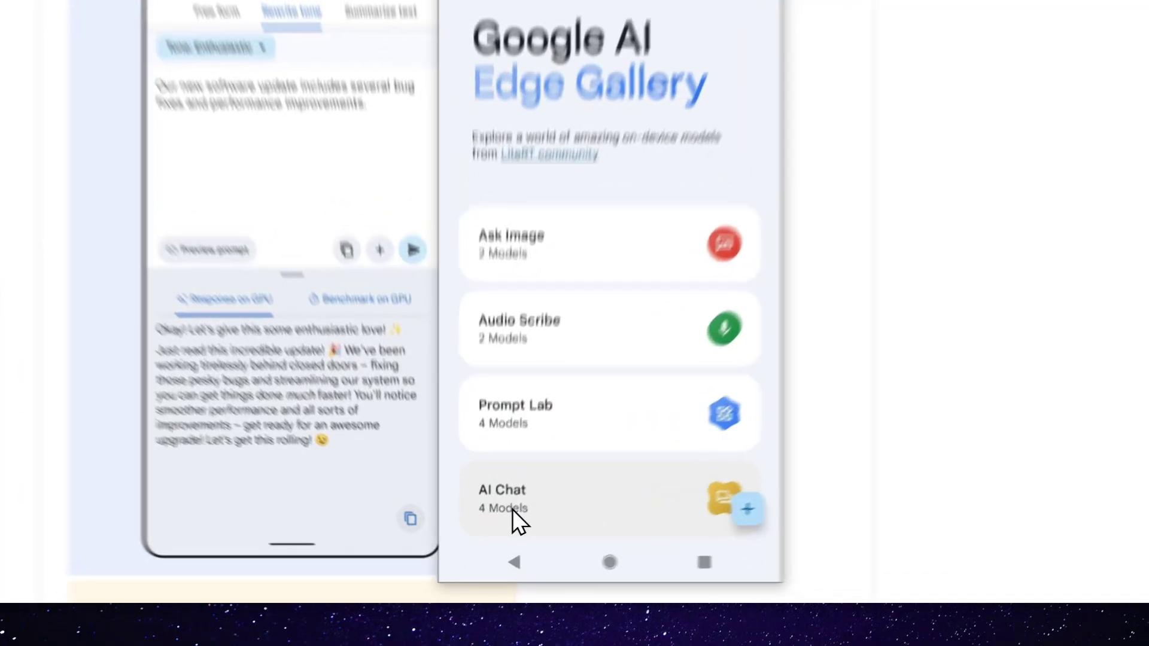
Open AI Chat and start a chat with the imported Gemma3-1B-IT q8_ekv4096 .task model
left_click(504, 525)
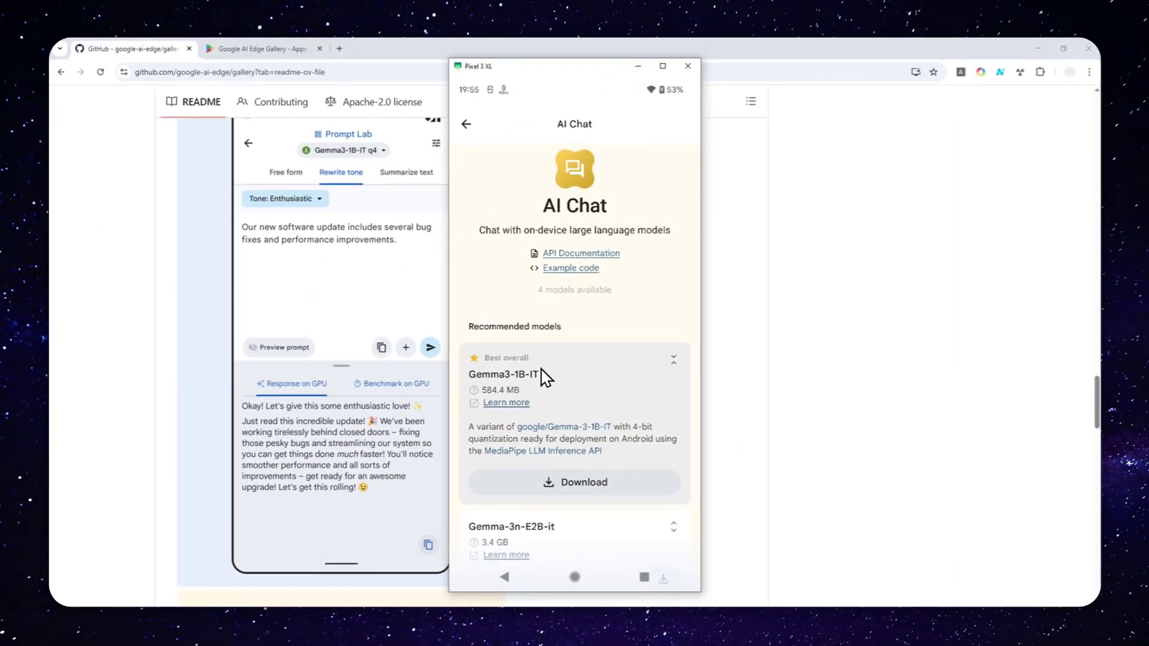
scroll(513, 389, "down", 5)
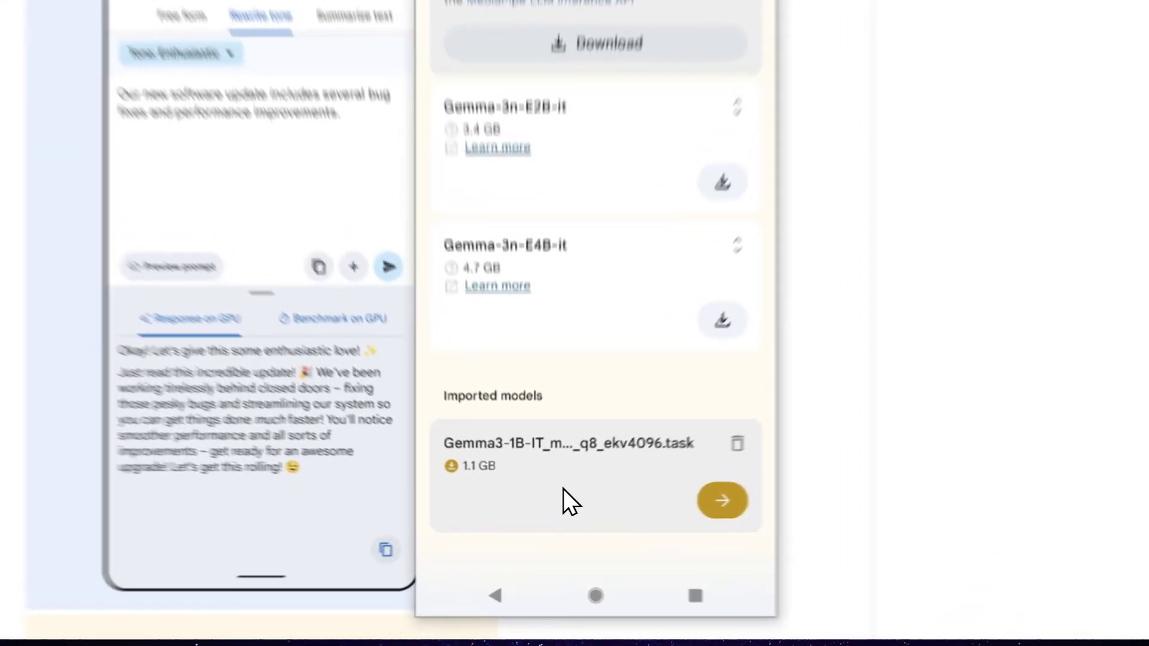
left_click(551, 499)
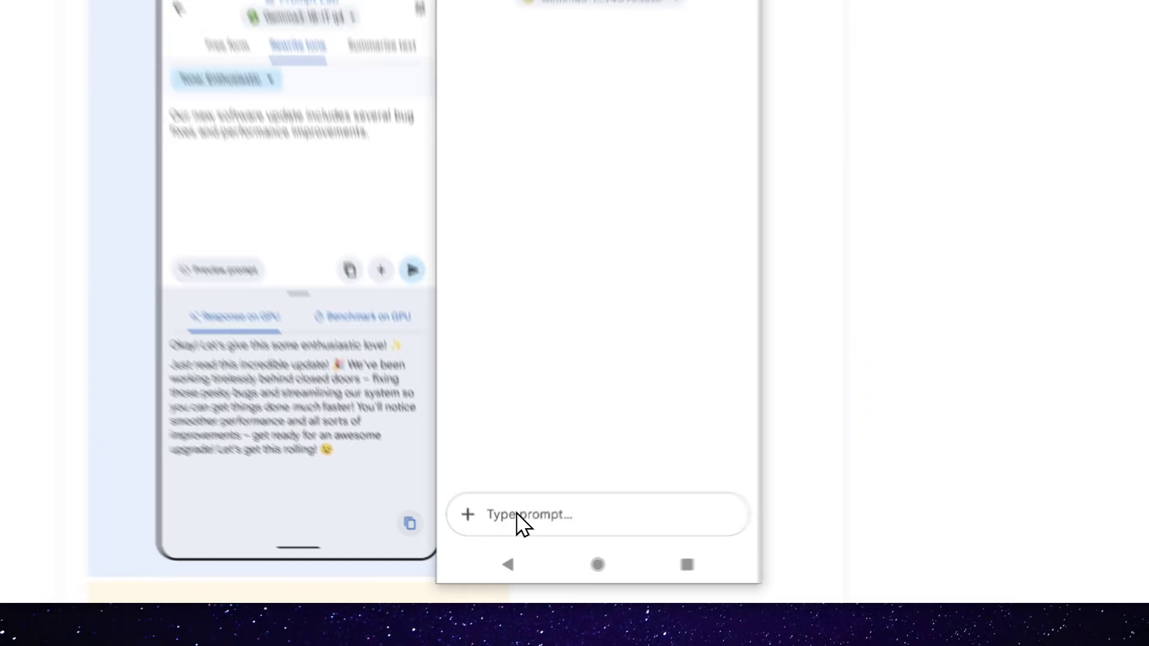
Send 'Hi there' to the Gemma3-1B-IT model and receive 'Hi! How can I help you today?'
left_click(531, 530)
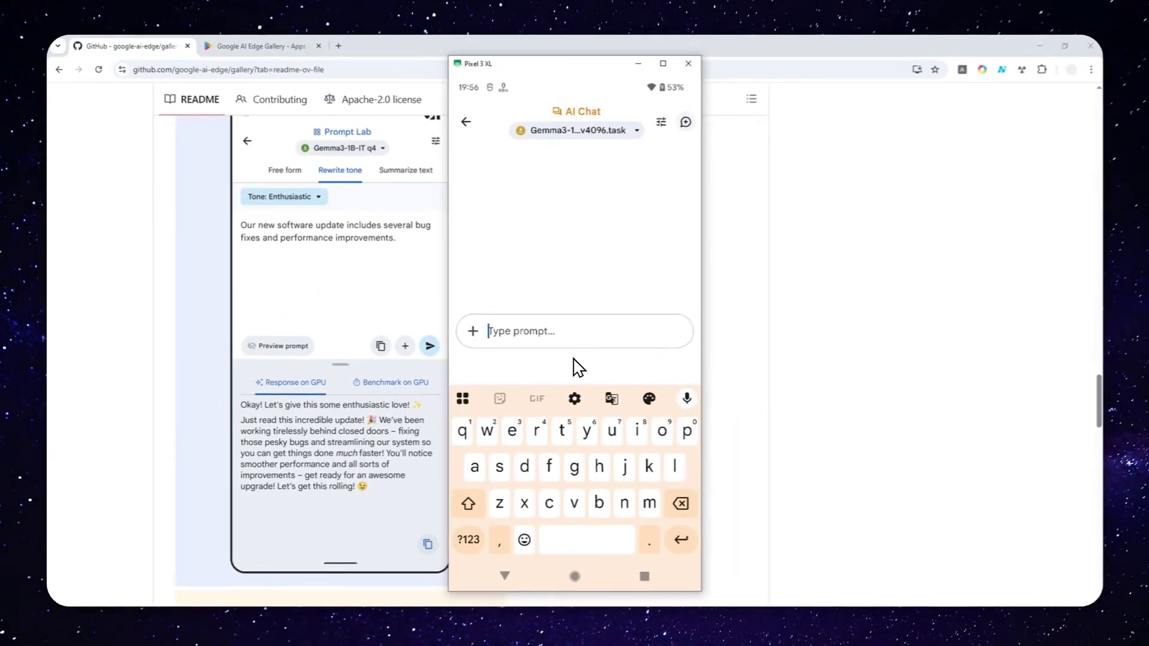
type("Hi there")
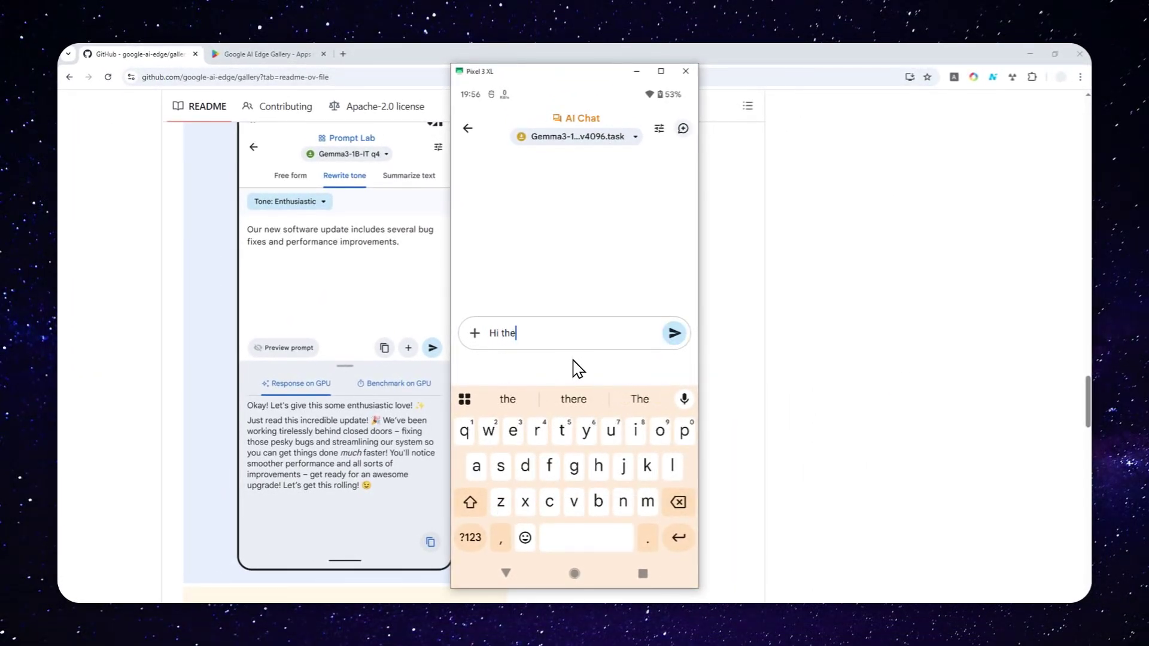
left_click(673, 336)
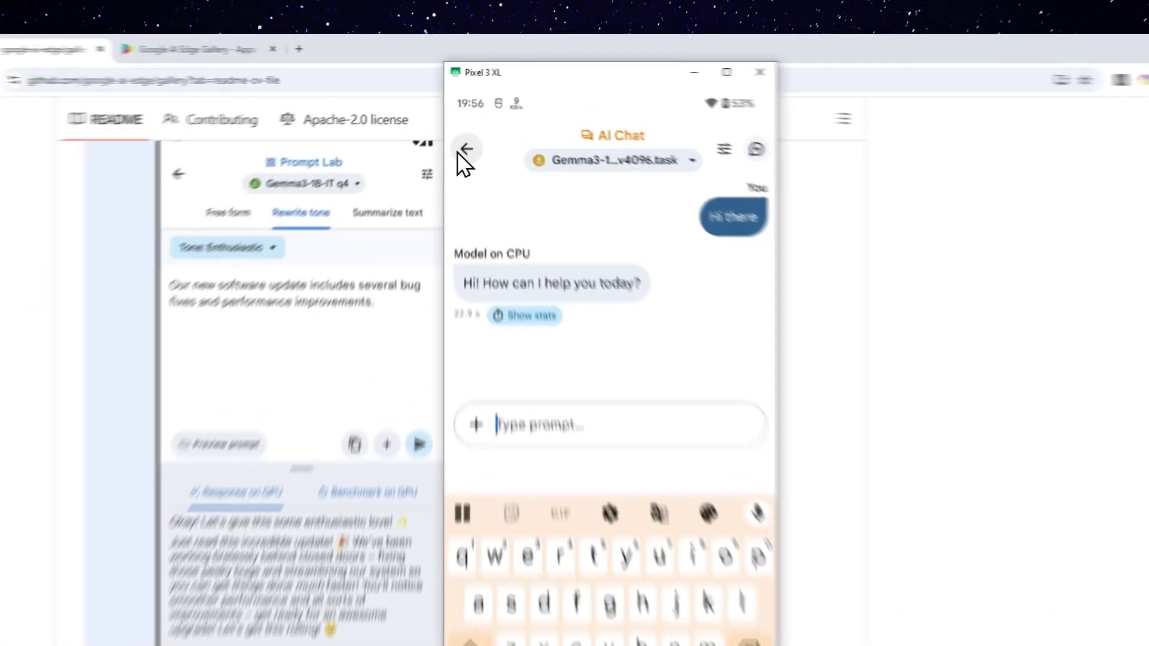
Go back from the Gemma3 chat through the model list to the Edge Gallery home screen
left_click(467, 128)
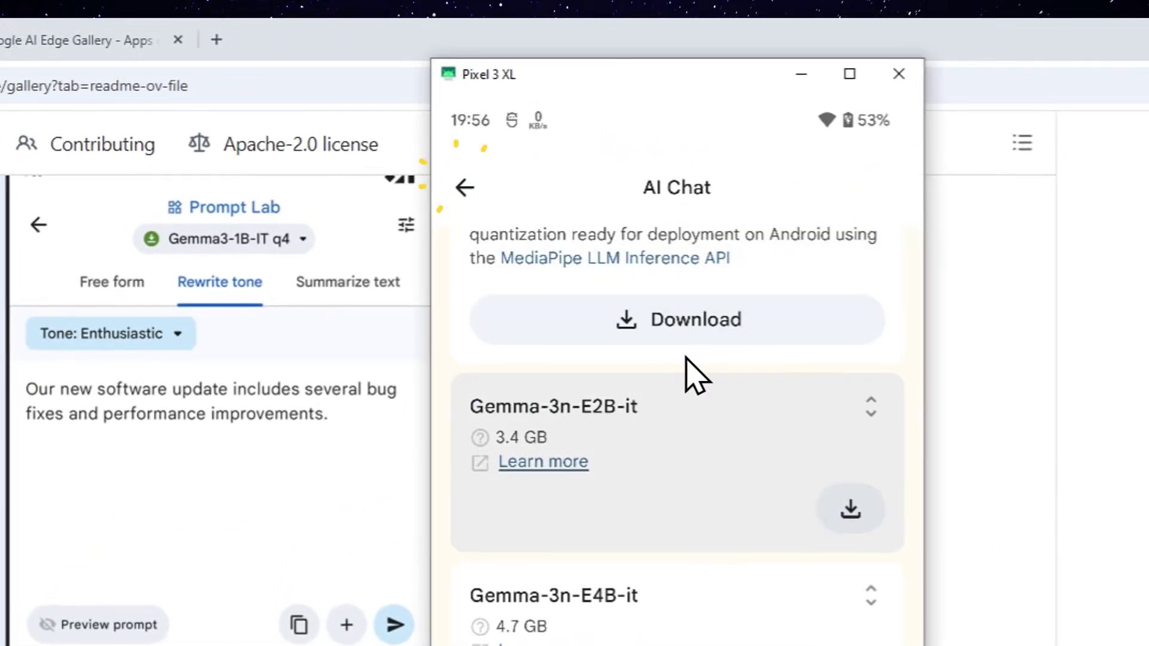
left_click(474, 191)
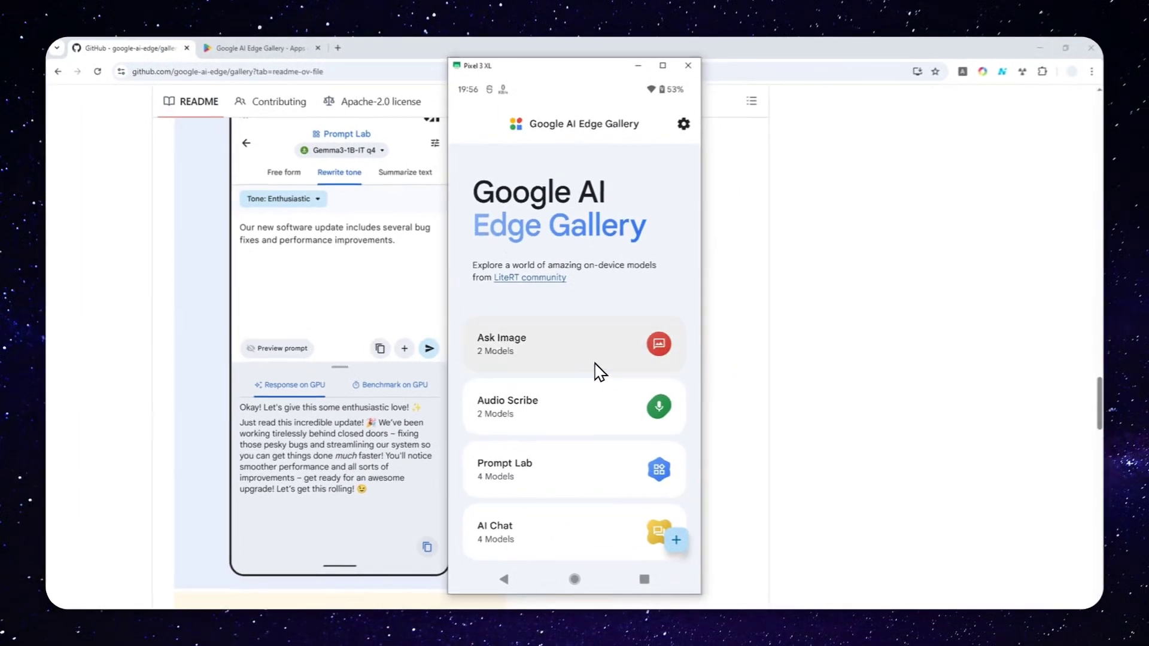